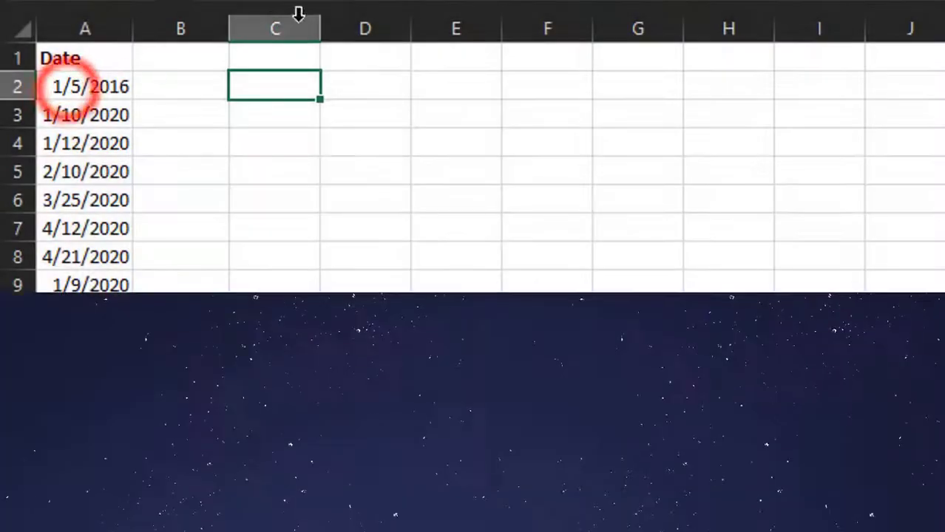
- Change A2's date to 1/4/2016, then select the A5 date to correct it next
click(93, 87)
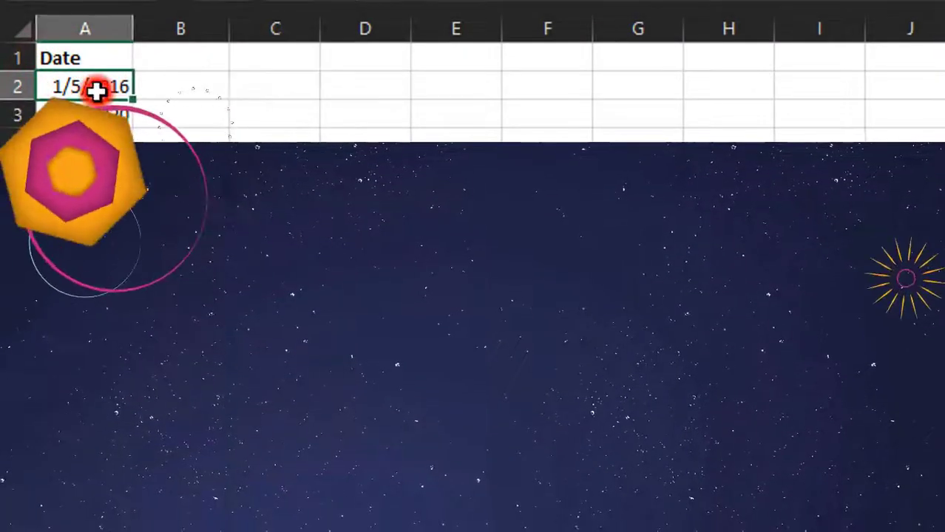
click(409, 12)
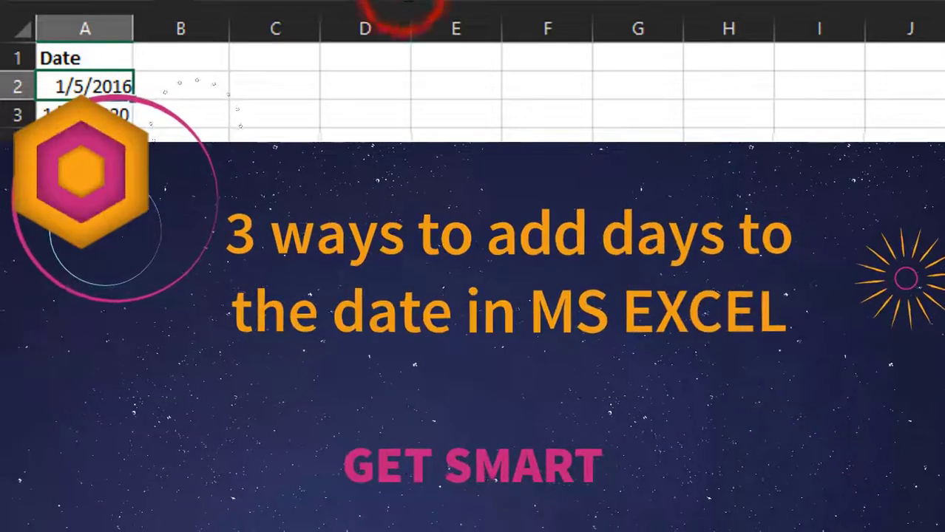
key(ctrl+z)
click(479, 137)
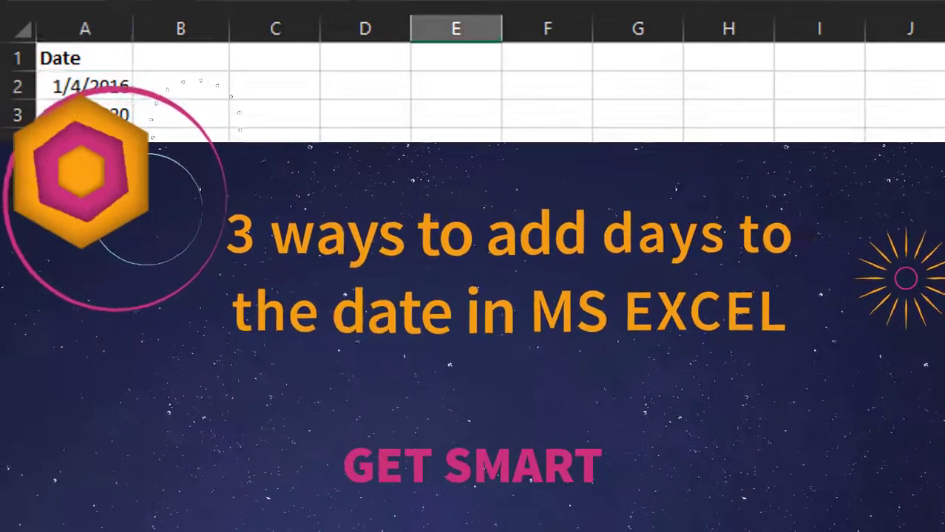
click(181, 137)
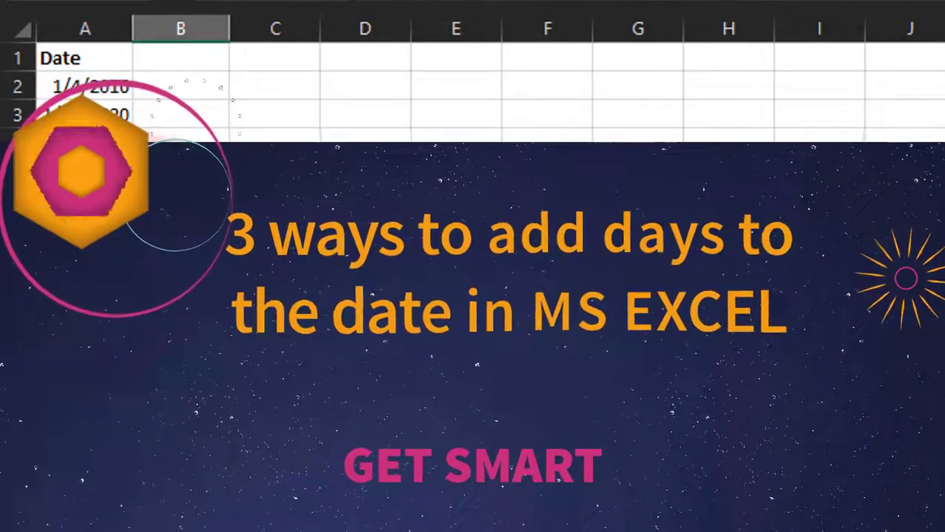
click(85, 172)
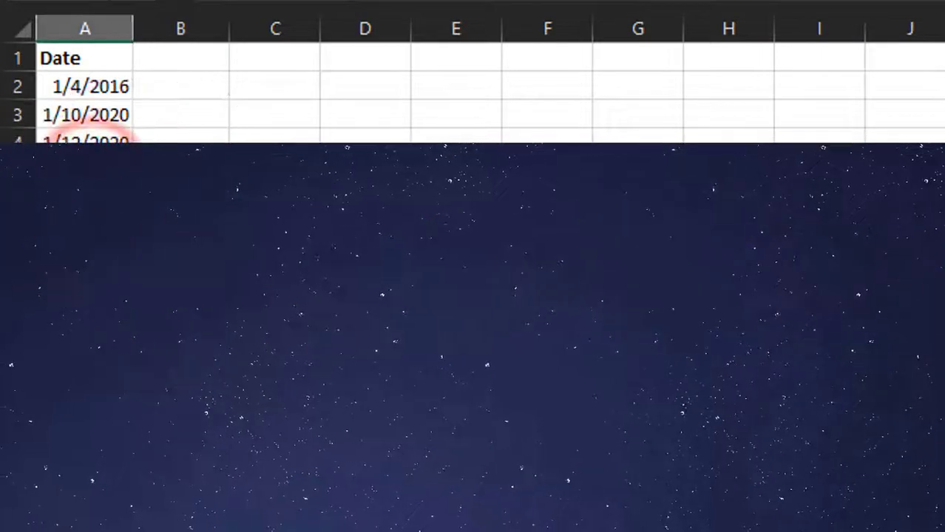
- Correct A5's date to 2/4/2020
click(408, 7)
key(BackSpace)
key(BackSpace)
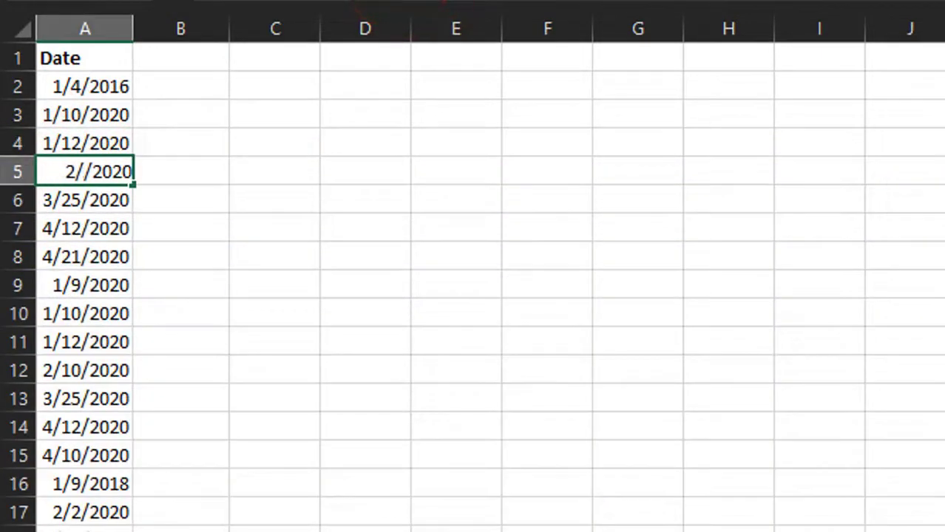
click(500, 204)
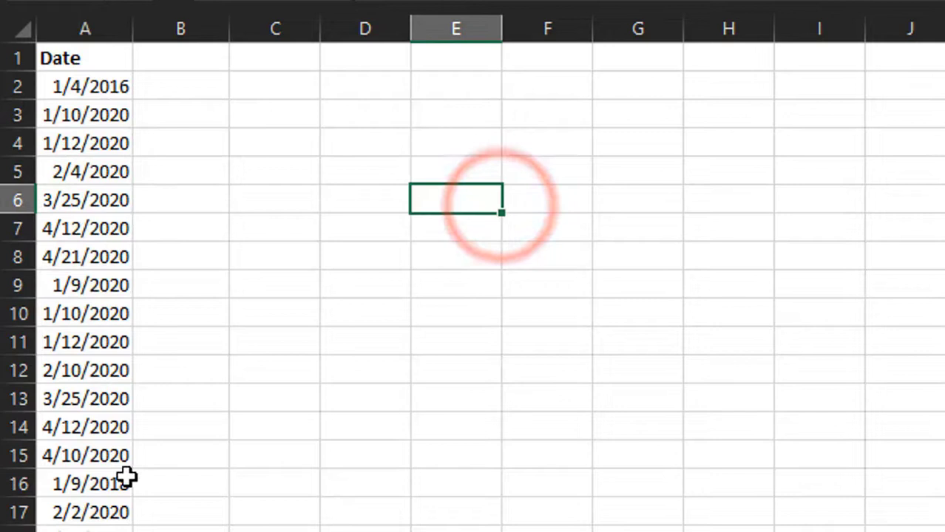
- Select all the dates in column A from A2 down, then reselect A2
click(162, 427)
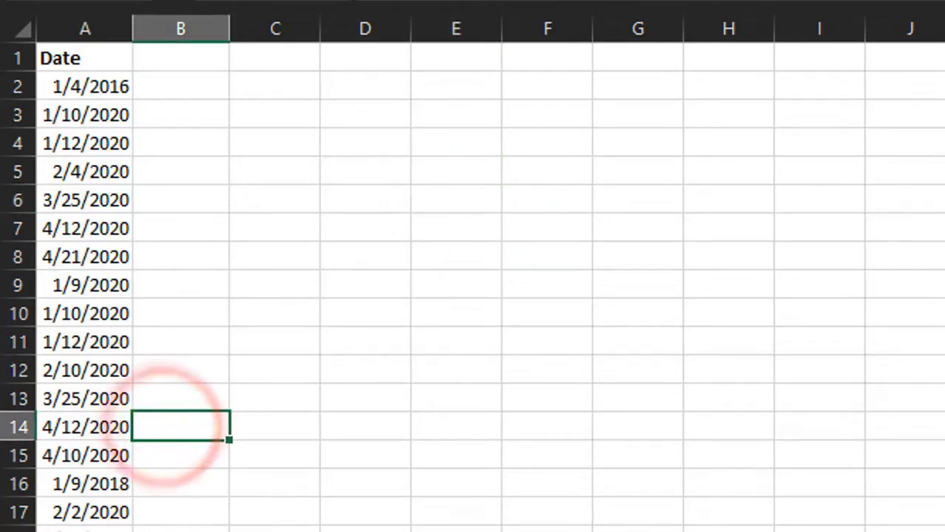
click(90, 529)
click(101, 86)
key(ctrl+shift+Down)
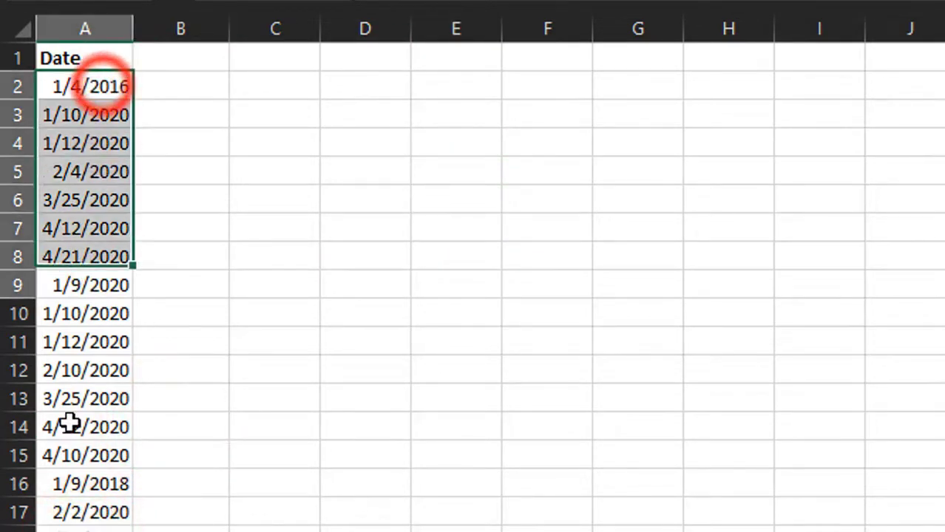
click(145, 90)
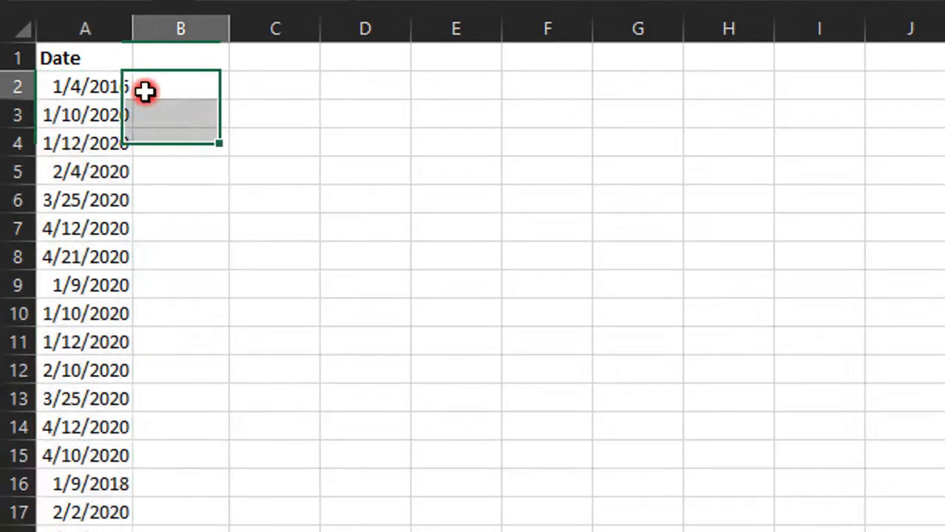
click(101, 88)
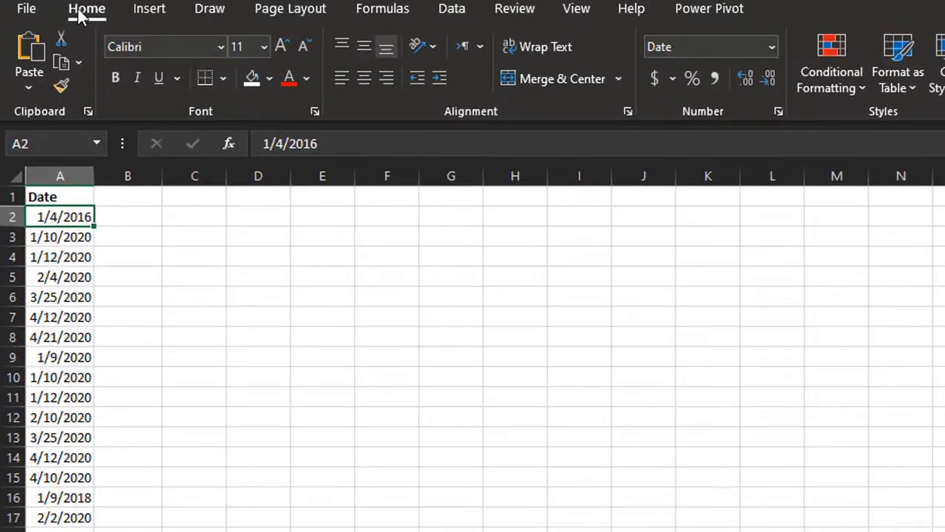
- Format A2 as General to show serial 42373, then return it to Short Date
click(81, 15)
click(772, 47)
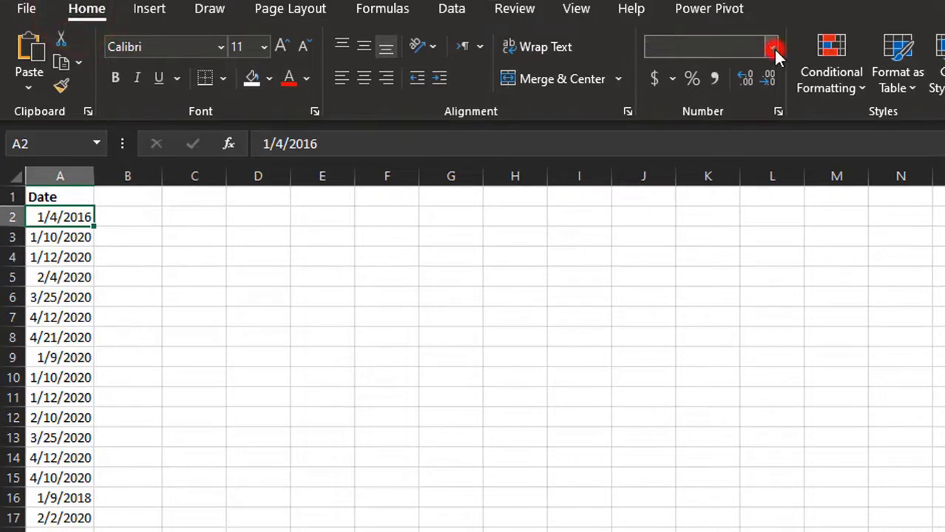
click(730, 87)
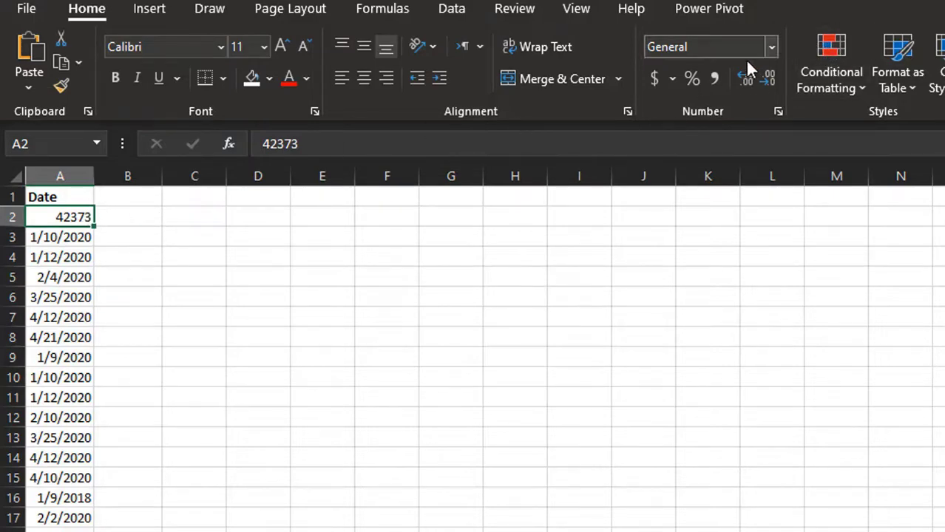
click(770, 48)
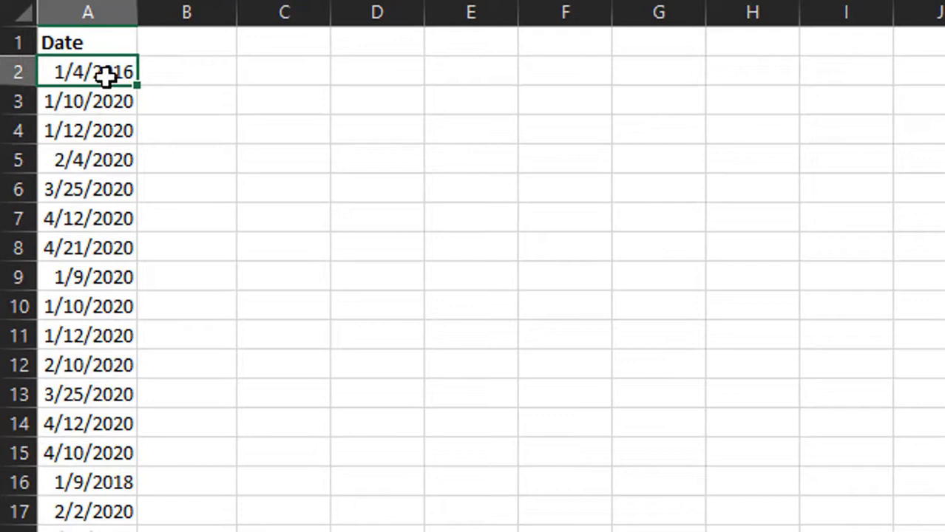
- Enter =A2+1 in B2 so it shows 1/5/2016, one day after A2
click(106, 102)
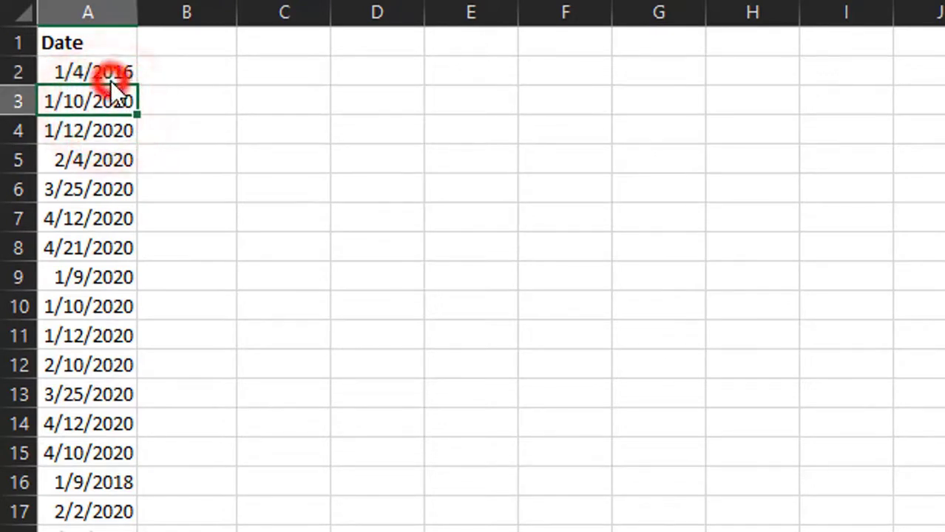
click(114, 72)
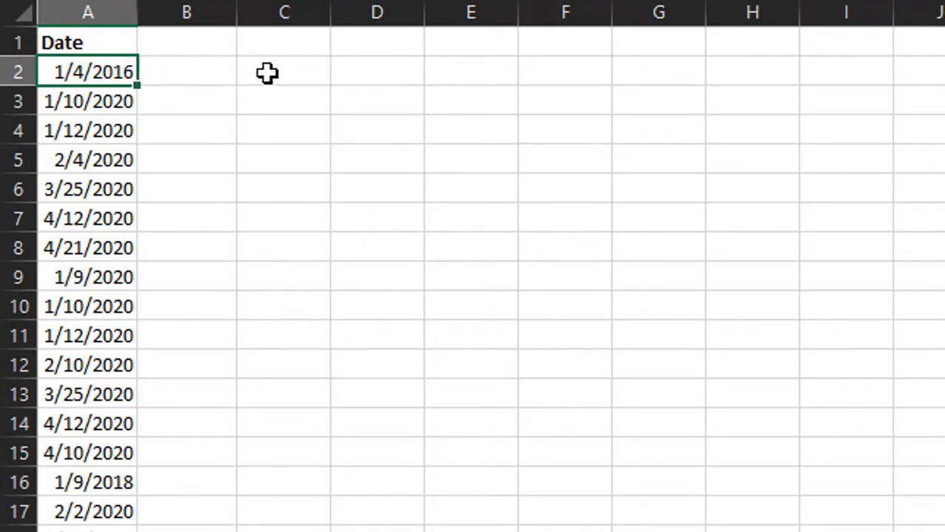
click(189, 69)
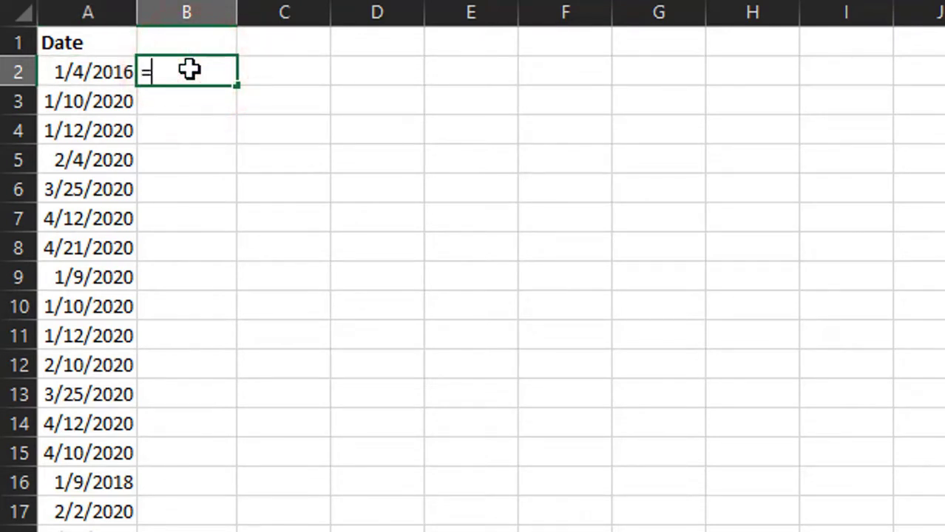
text(=)
click(105, 72)
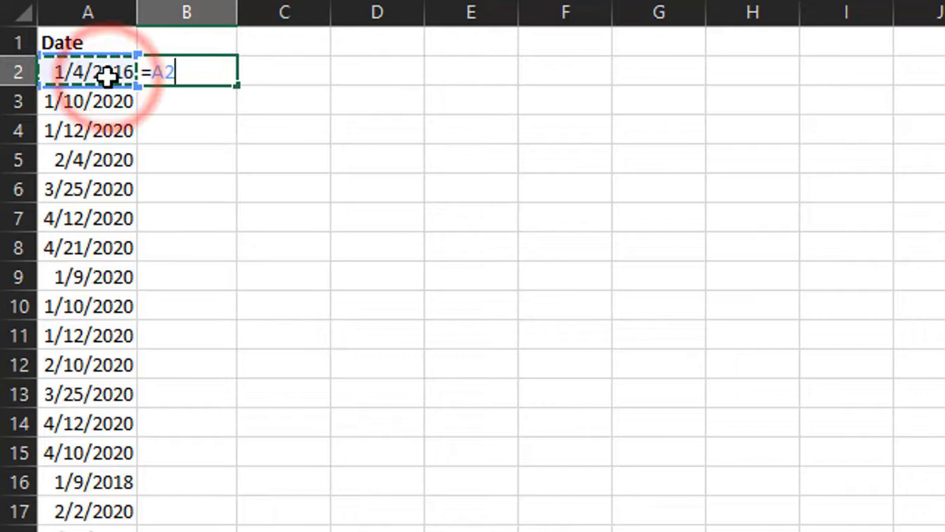
text(+)
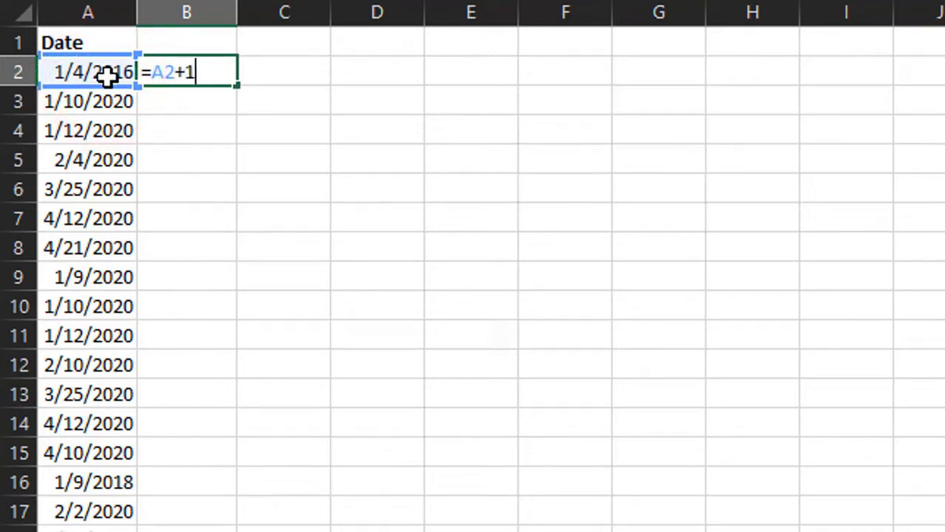
text(1)
key(Return)
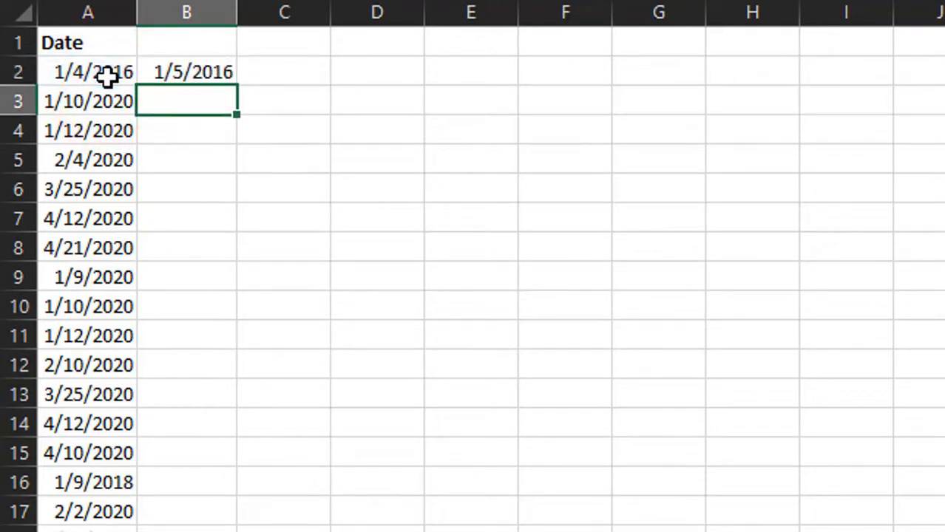
click(211, 67)
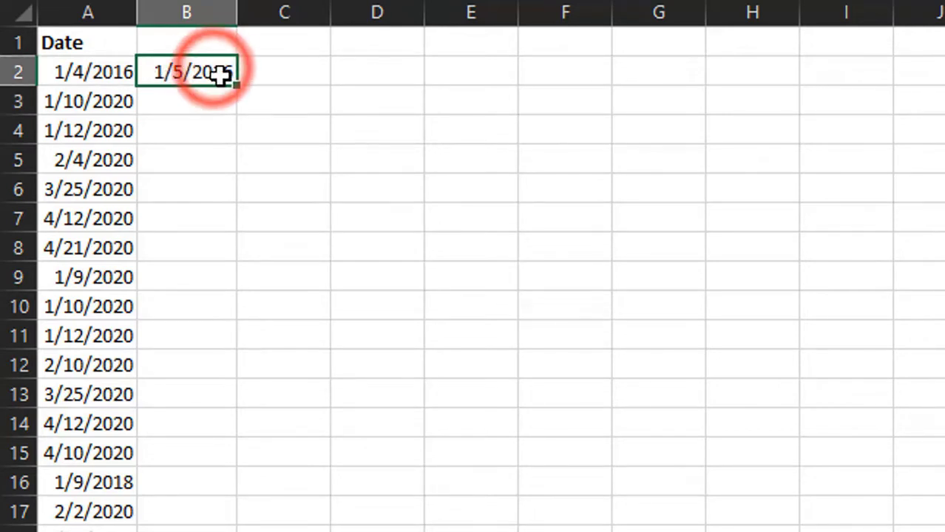
- Fill =A2+1 down column B, then paste column B's results as values over column A's dates
double_click(238, 85)
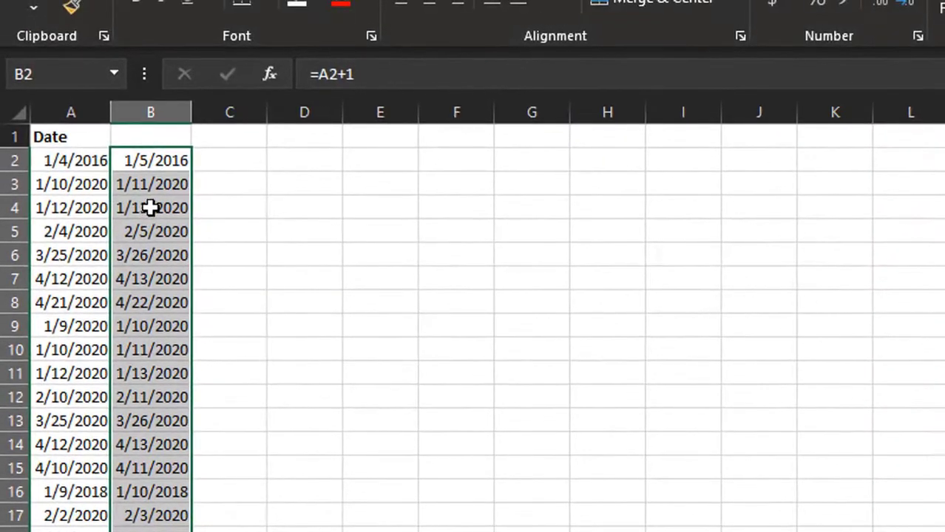
right_click(151, 209)
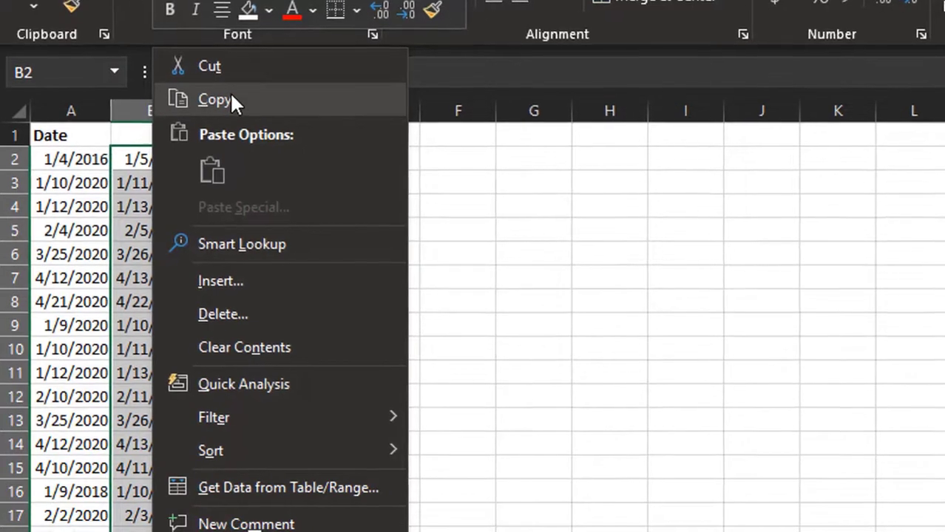
click(230, 98)
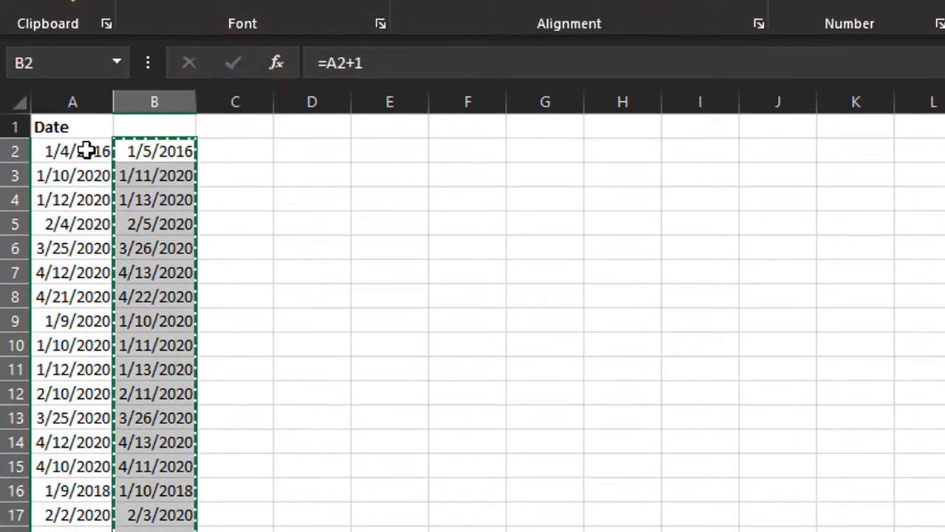
right_click(86, 151)
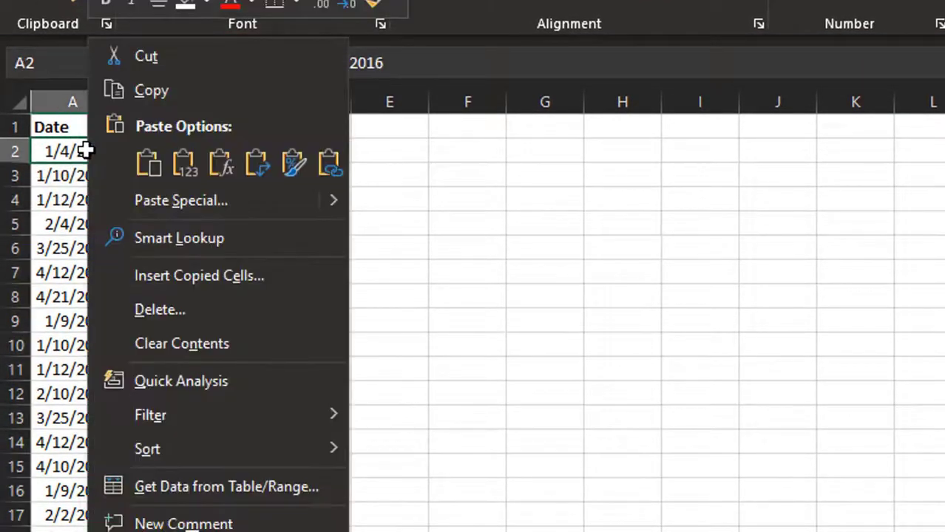
click(185, 163)
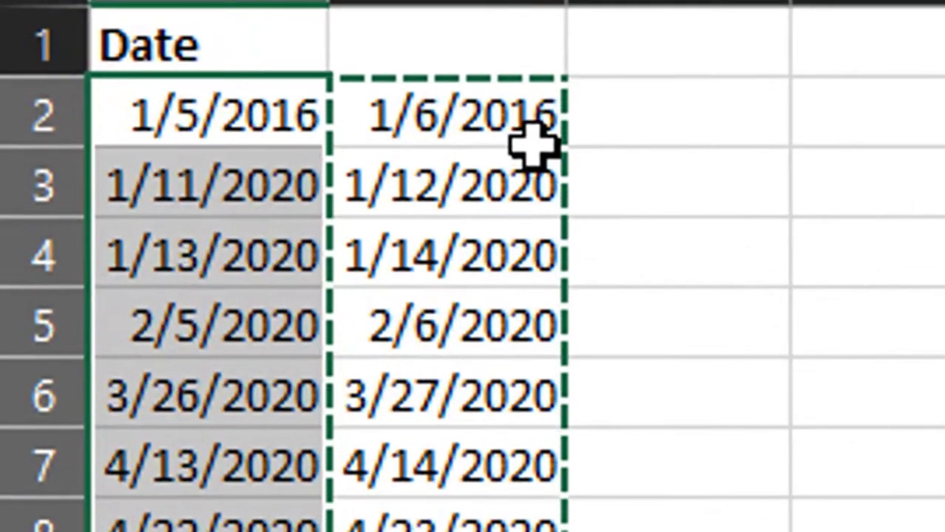
- Change B2's formula to subtract one day instead, =A2-1
double_click(431, 108)
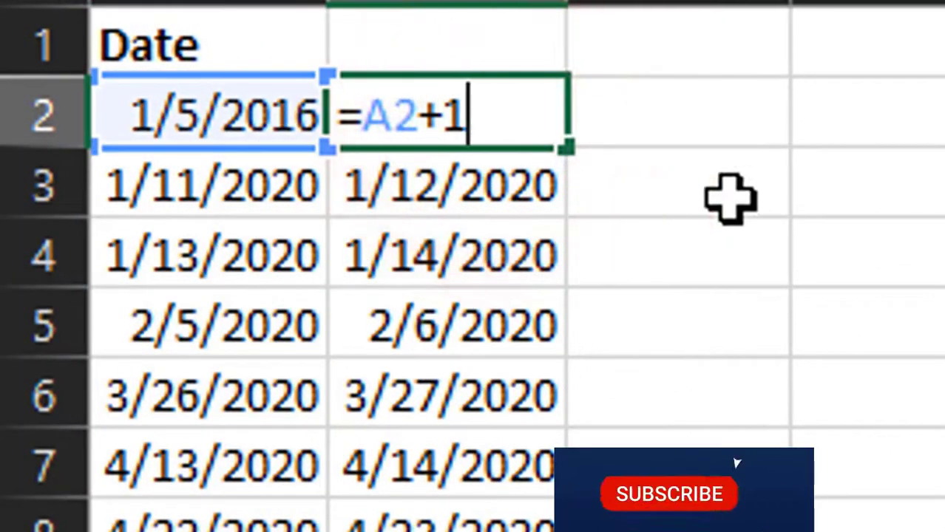
key(BackSpace)
key(BackSpace)
text(-1)
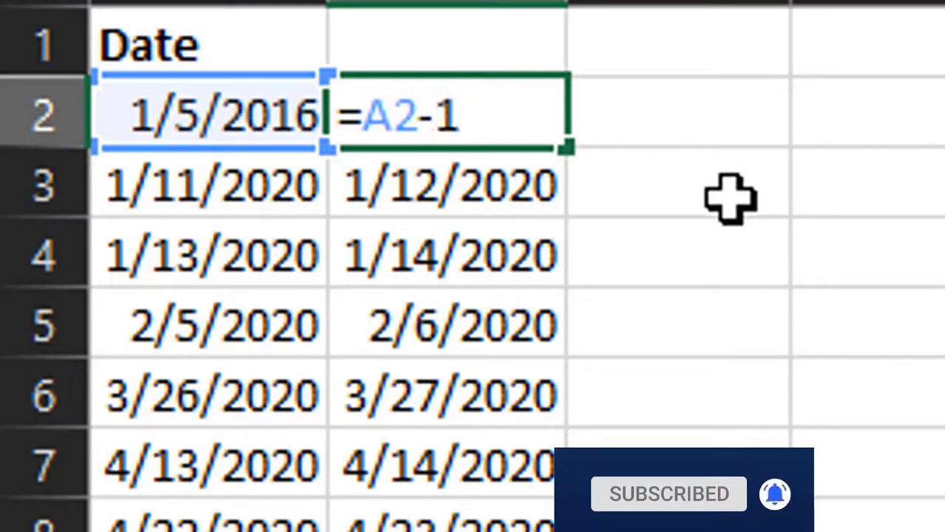
key(Return)
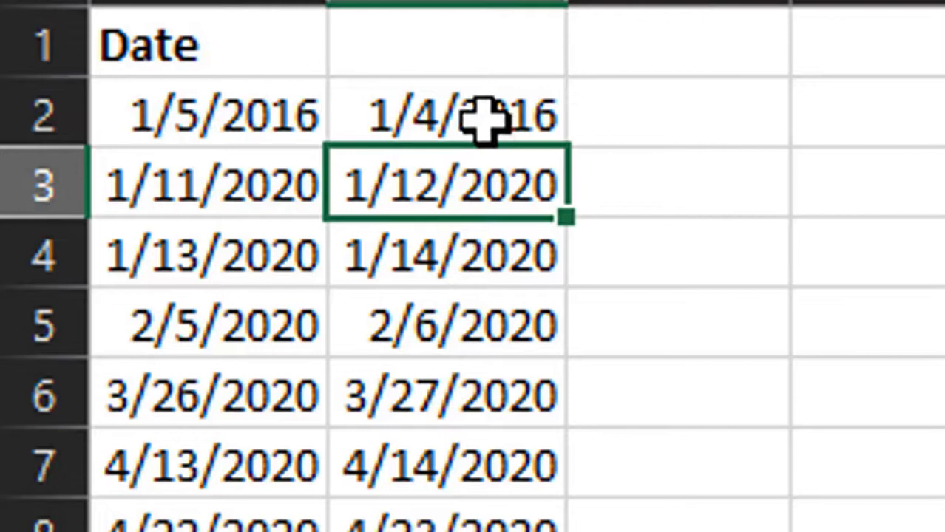
- Change B2's formula to =A2+7, showing 1/12/2016
double_click(459, 117)
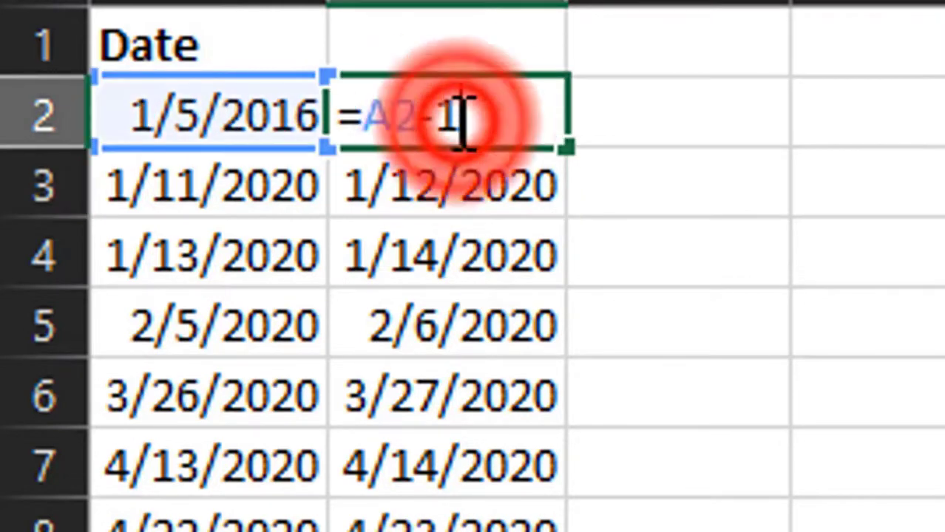
key(BackSpace)
key(BackSpace)
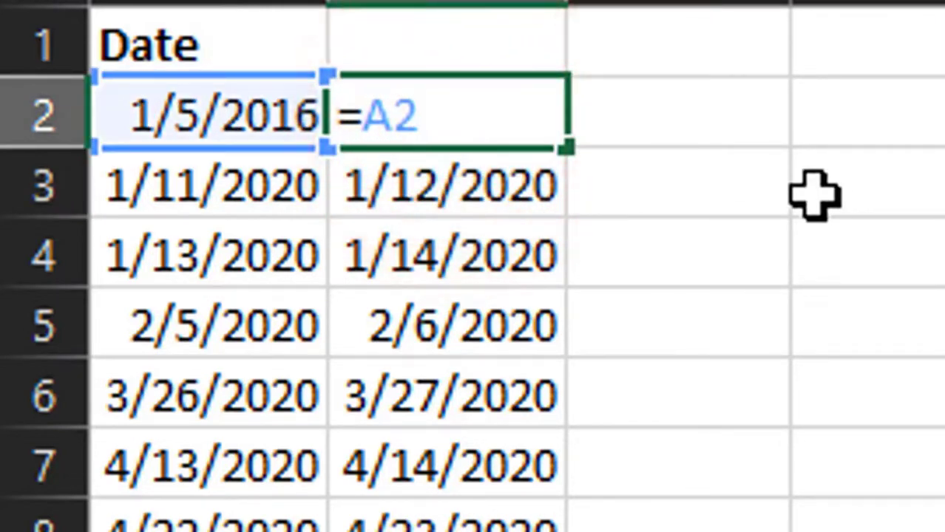
text(+7)
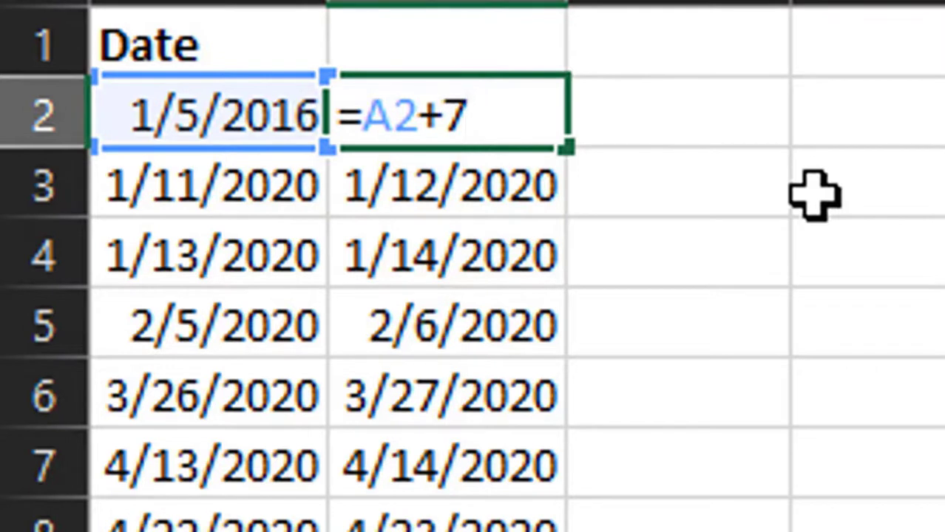
key(Return)
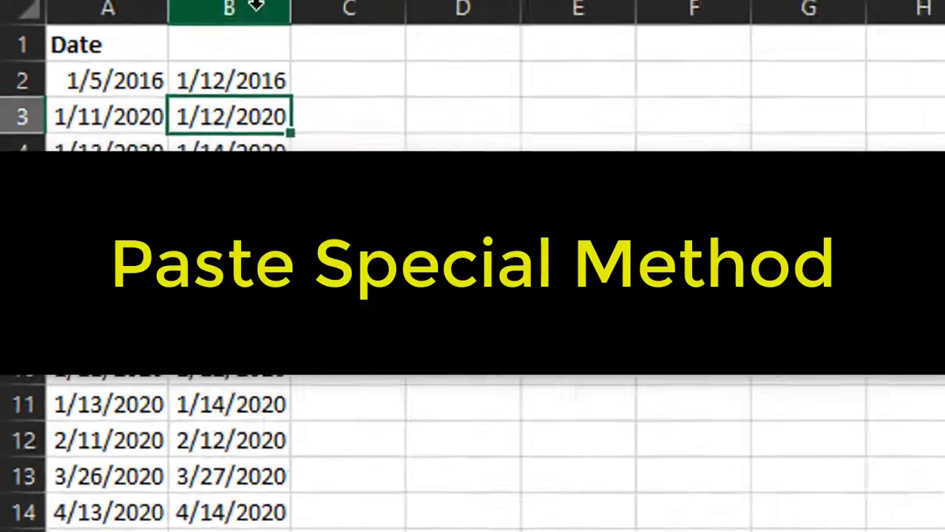
- Delete the calculated dates from column B and select C2 for the offset value
right_click(255, 6)
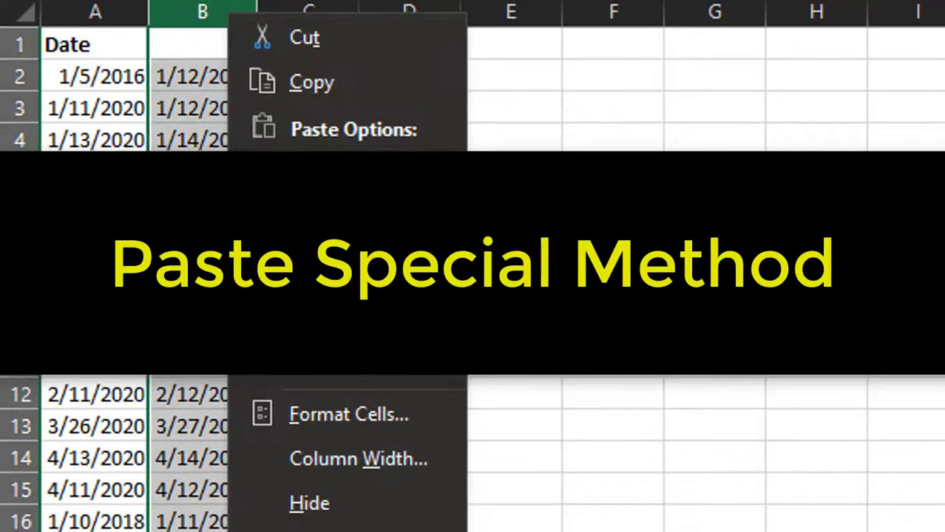
key(Escape)
key(Delete)
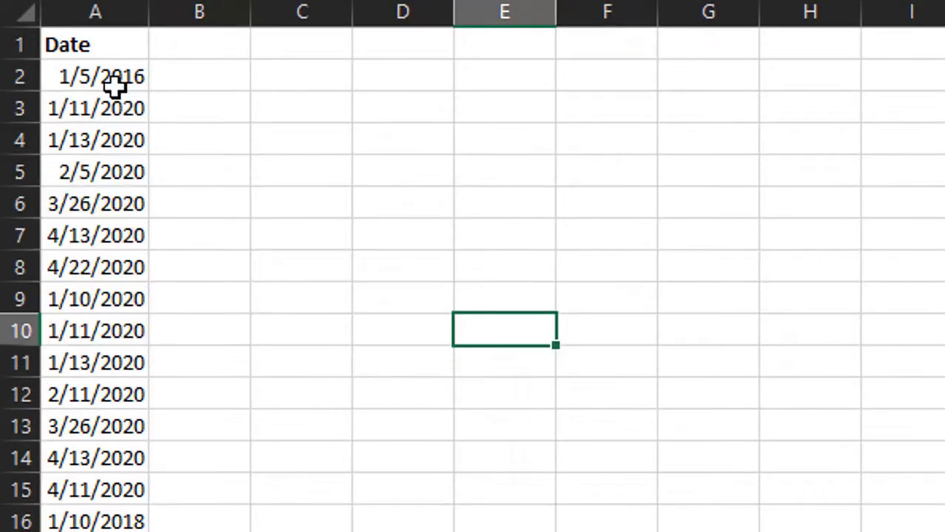
click(112, 82)
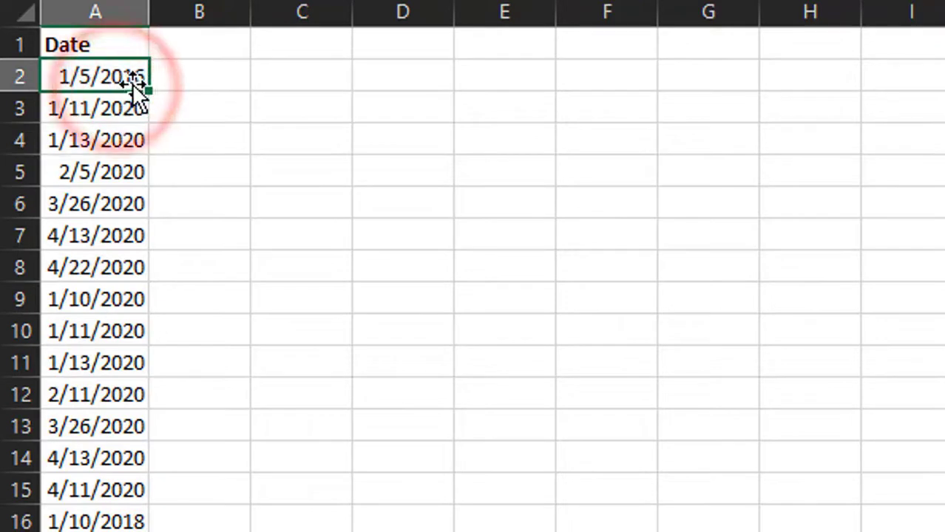
click(318, 77)
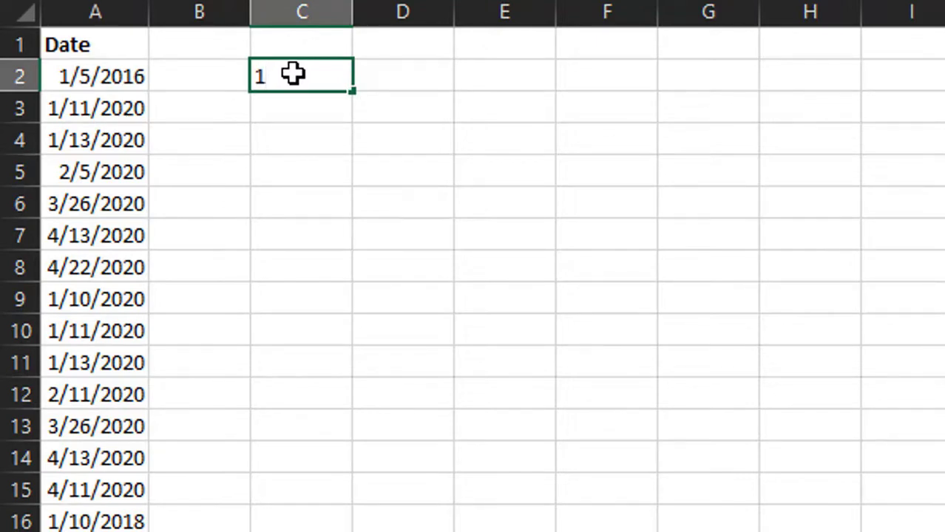
- Commit 1 in C2, copy it, and select the dates A2 through A18
click(316, 120)
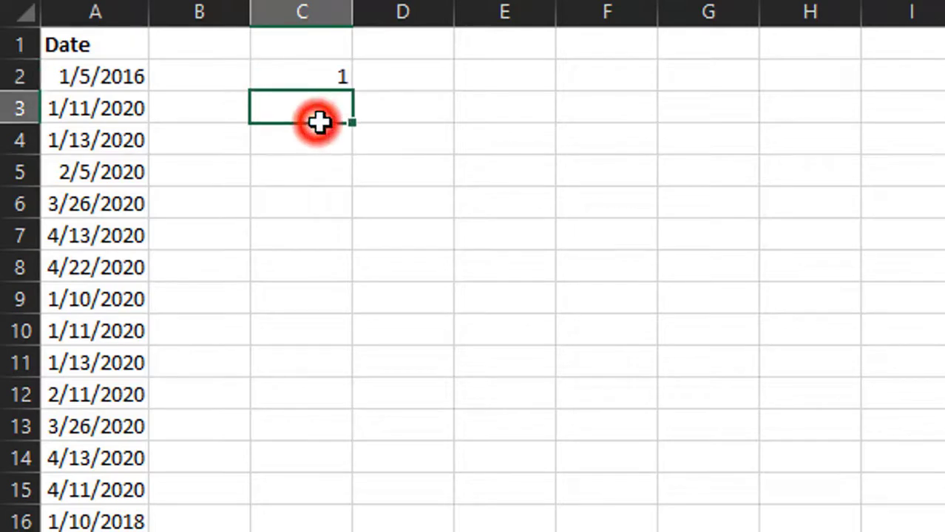
click(311, 79)
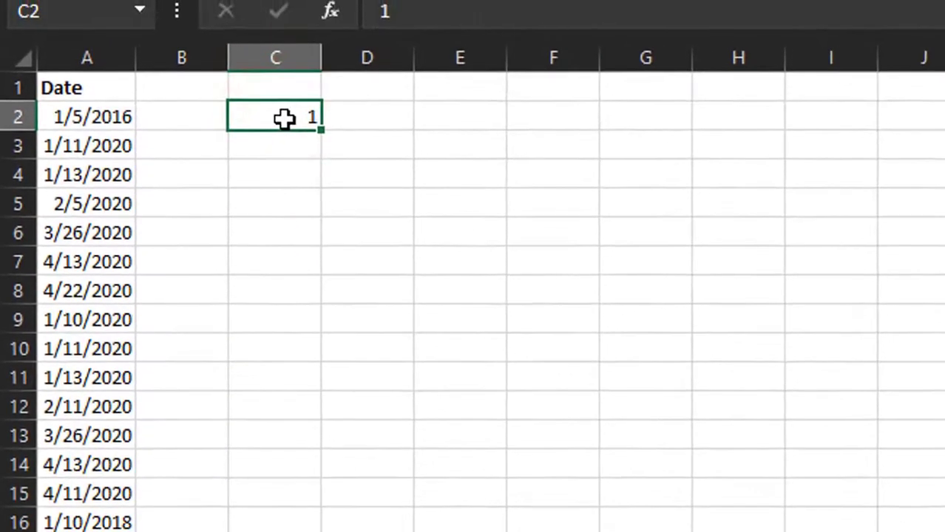
right_click(312, 79)
click(362, 44)
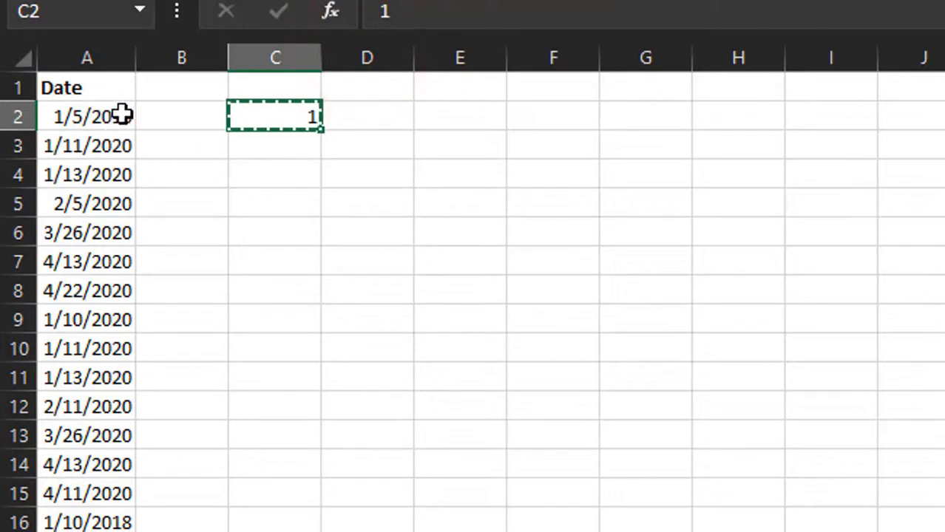
drag(122, 116, 89, 531)
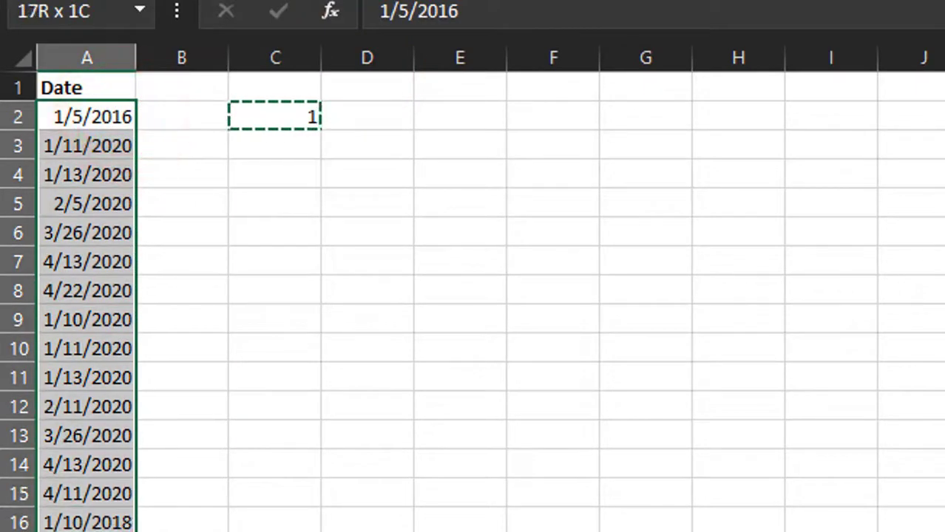
- Paste Special the copied 1 onto A2:A18 with Values and Add, making A2 1/6/2016
right_click(107, 210)
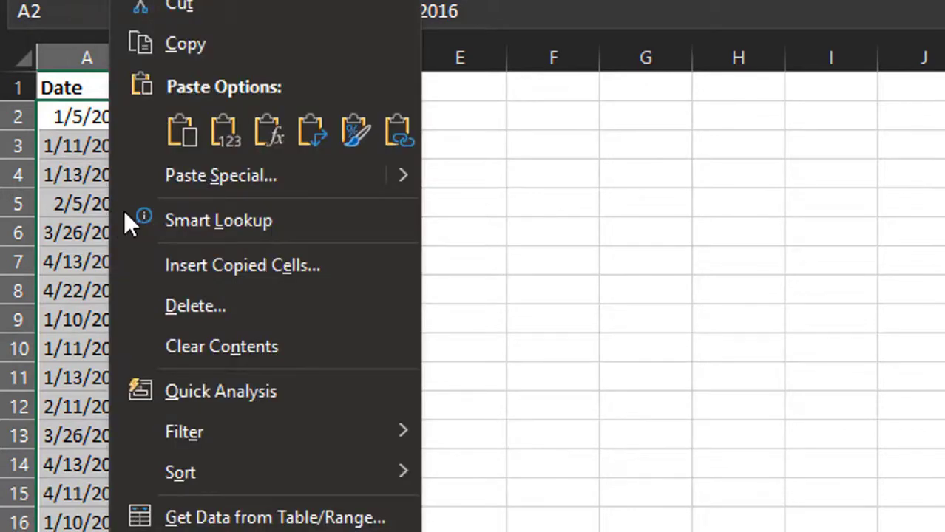
click(235, 174)
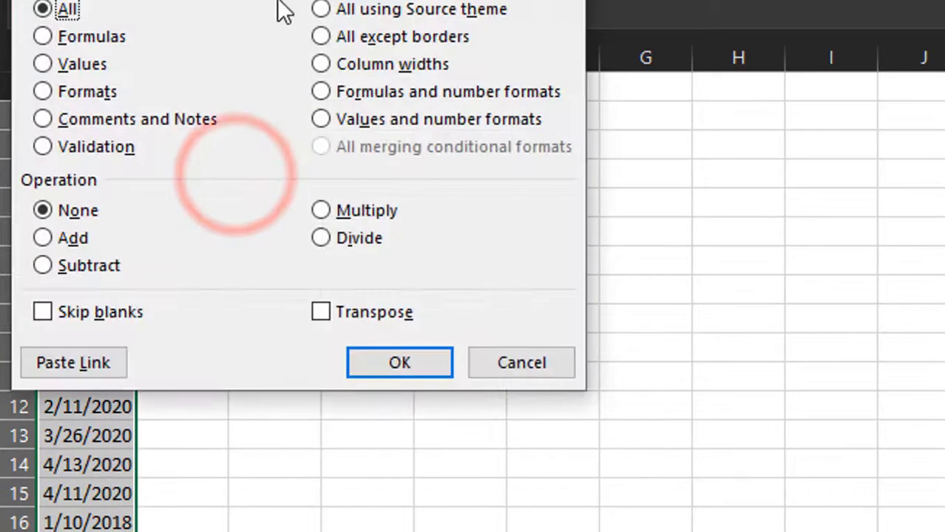
drag(345, 0, 701, 47)
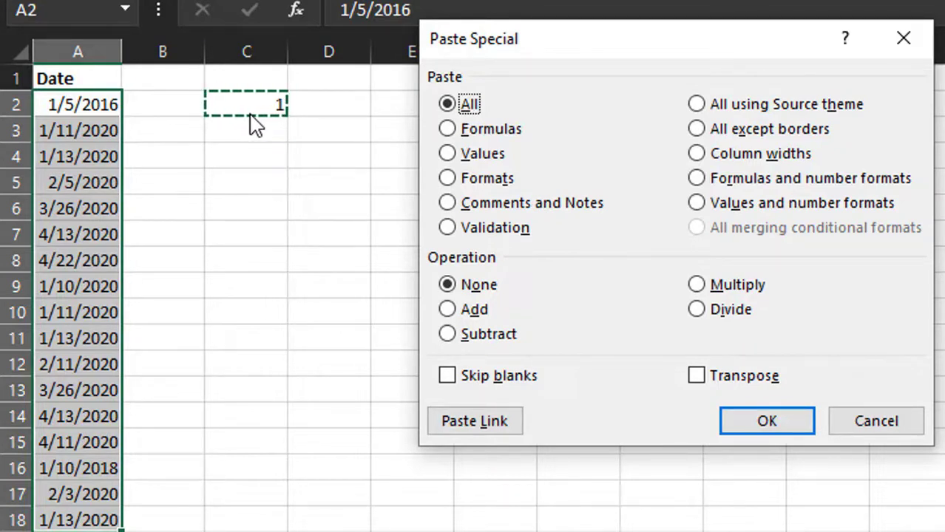
click(484, 310)
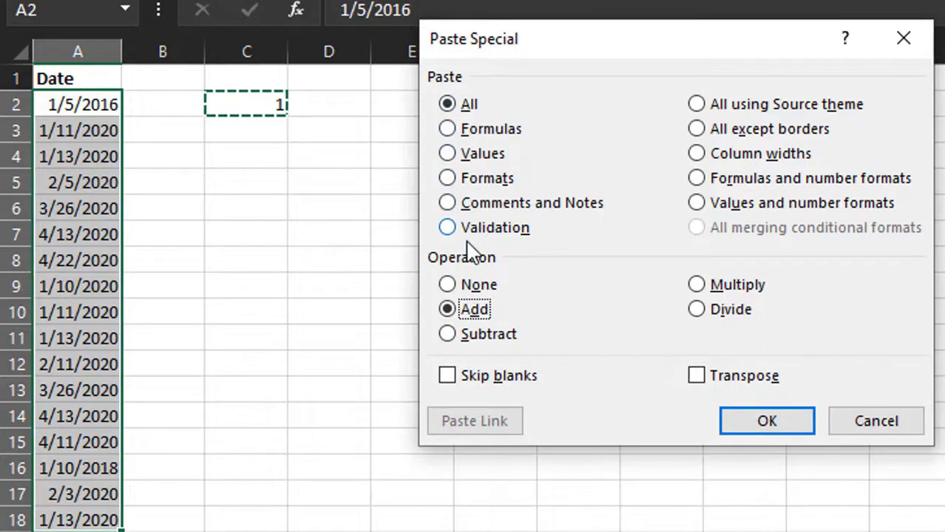
click(463, 158)
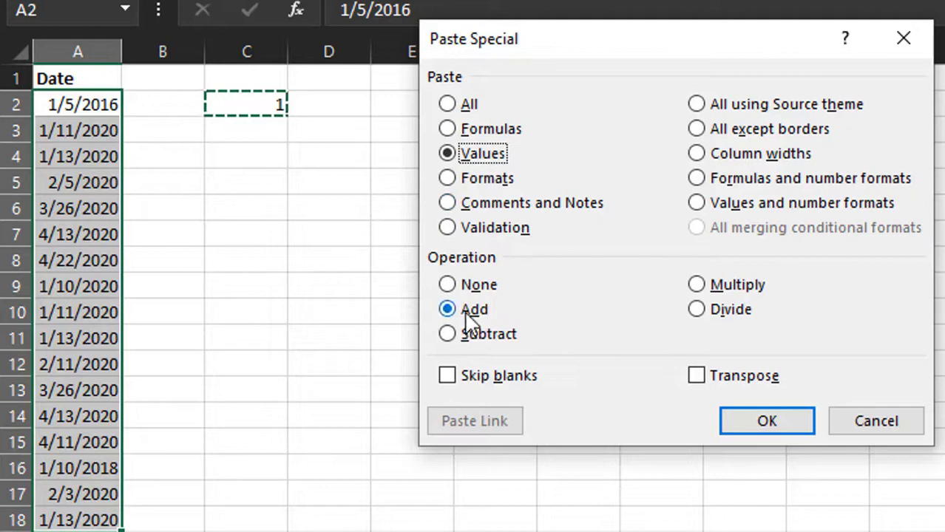
click(756, 424)
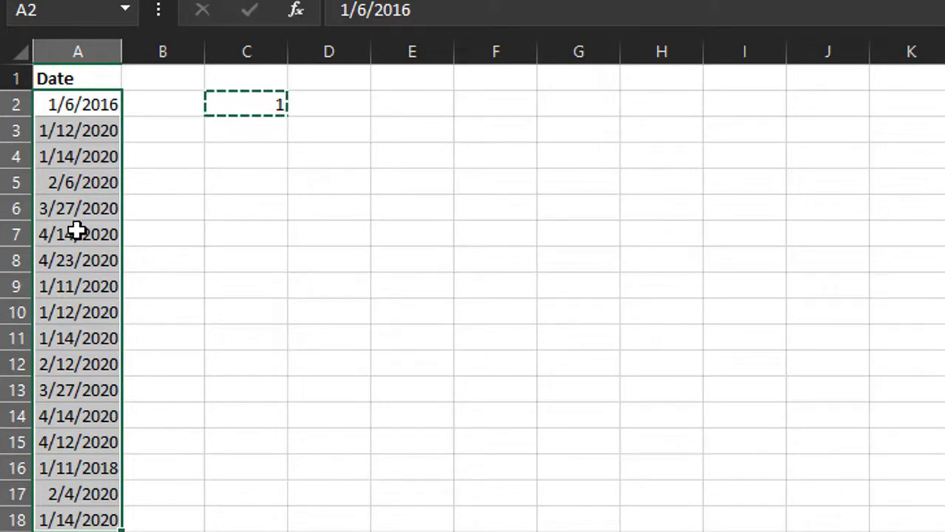
- Paste Special the copied 1 onto A2:A18 with Values and Subtract, restoring A2 to 1/5/2016
right_click(60, 163)
click(131, 165)
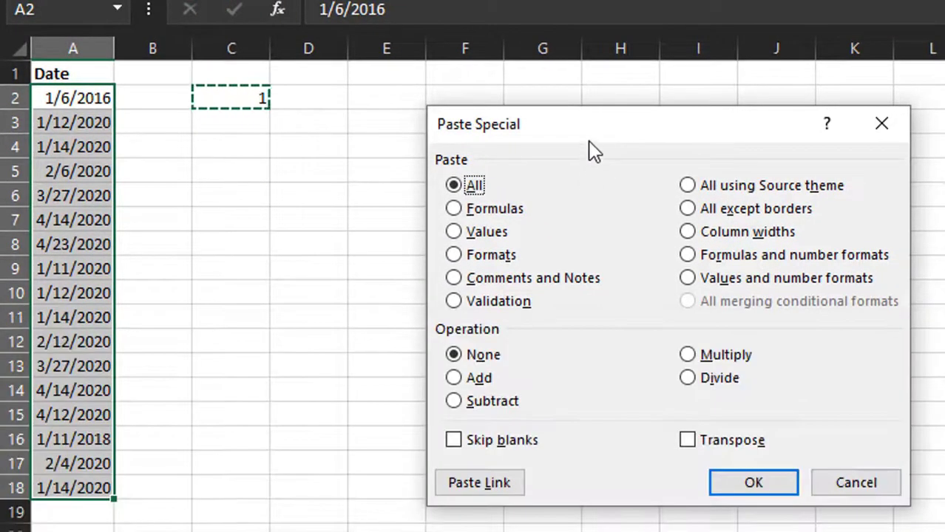
drag(602, 144, 551, 111)
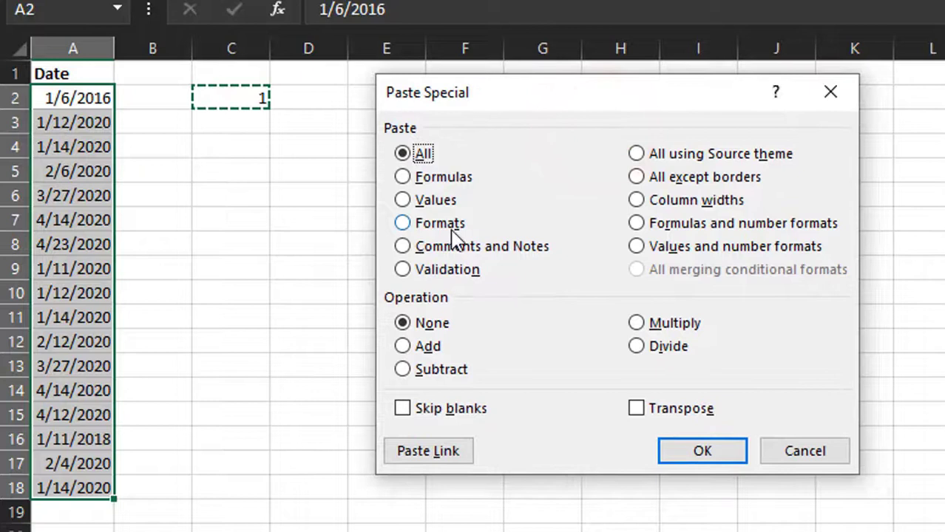
click(425, 200)
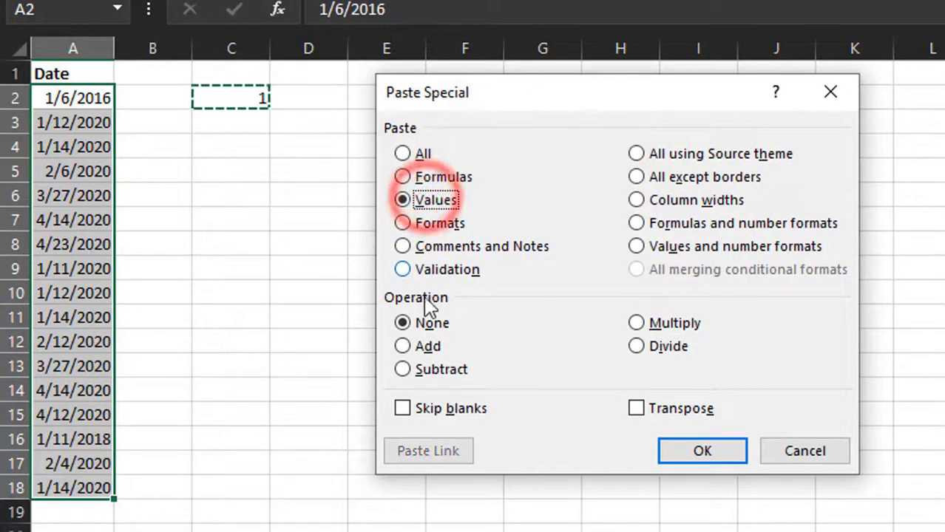
click(450, 372)
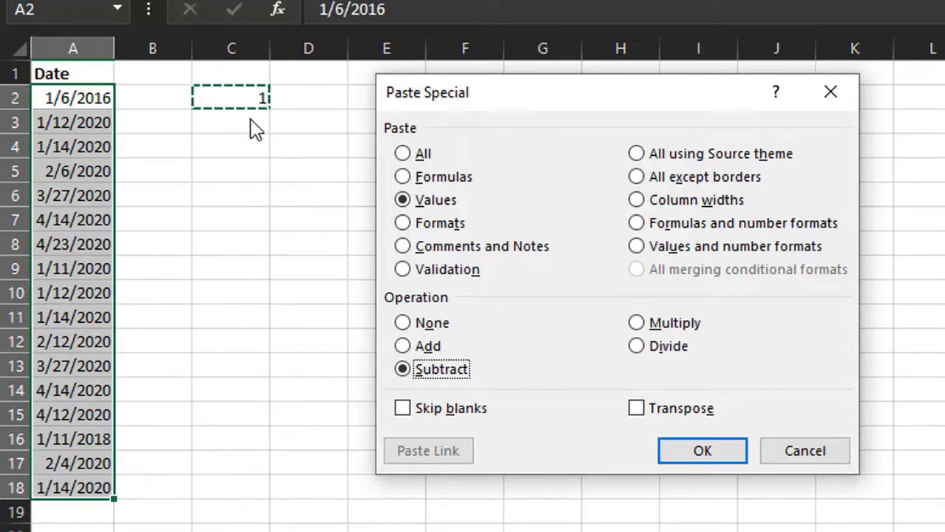
click(695, 453)
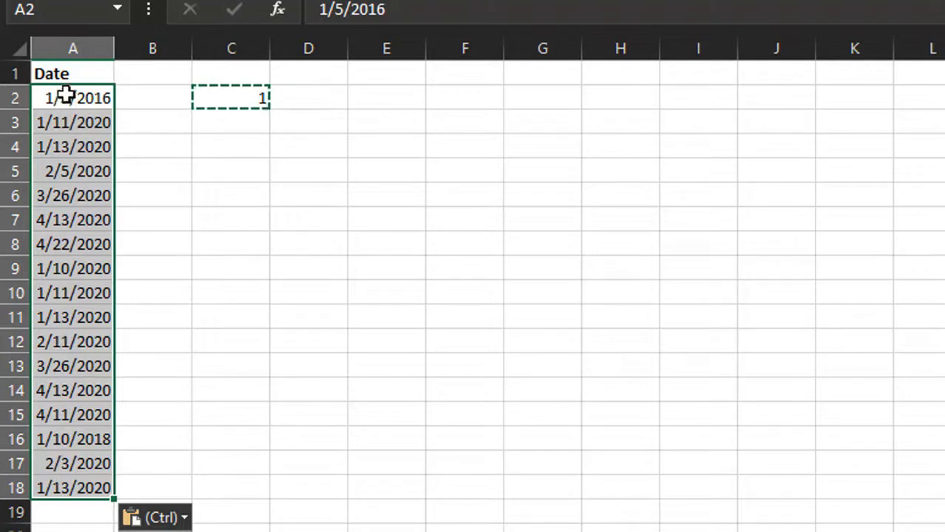
click(65, 98)
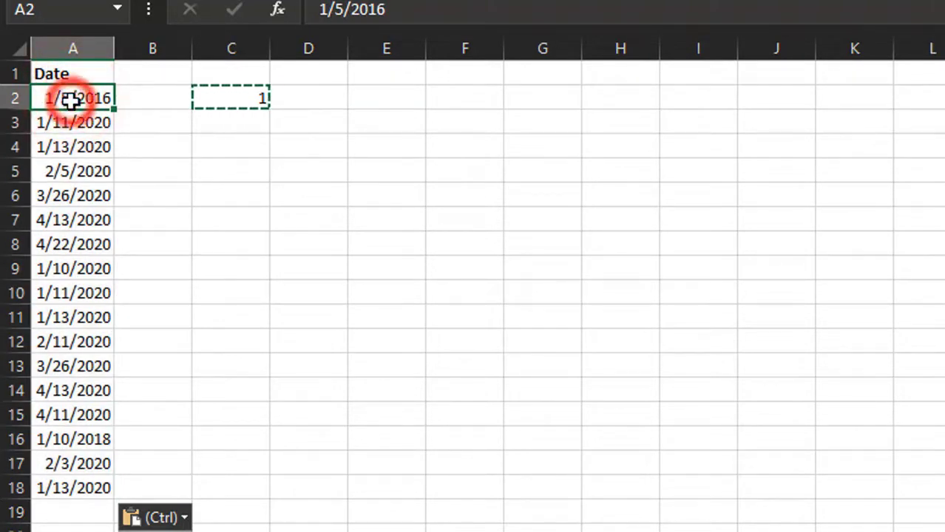
double_click(69, 98)
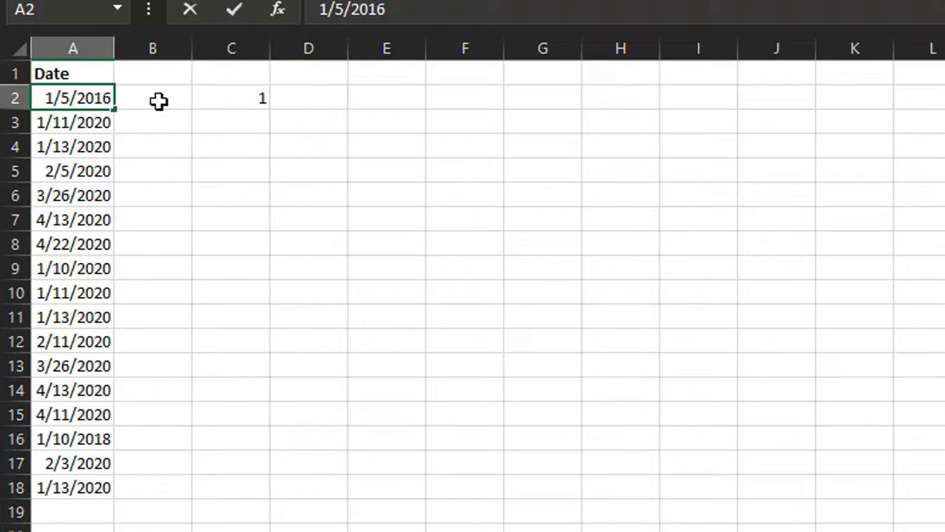
click(231, 101)
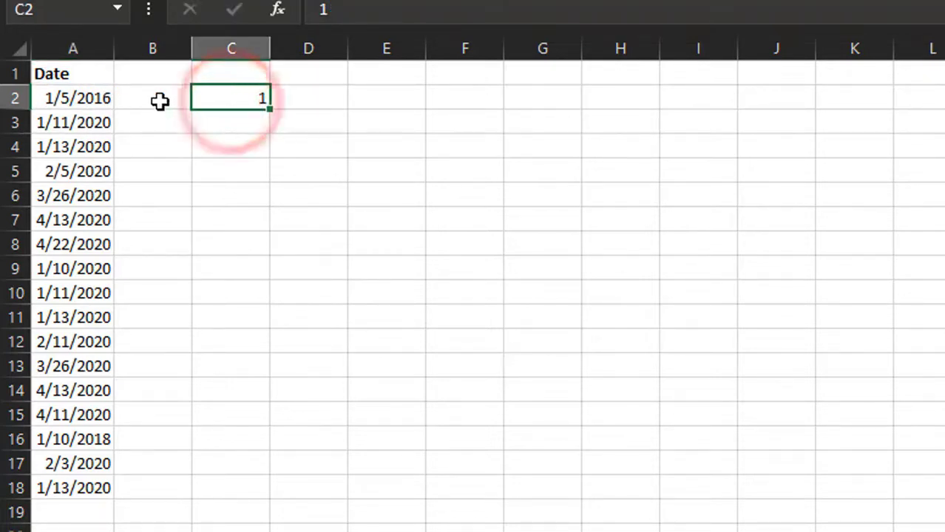
click(159, 102)
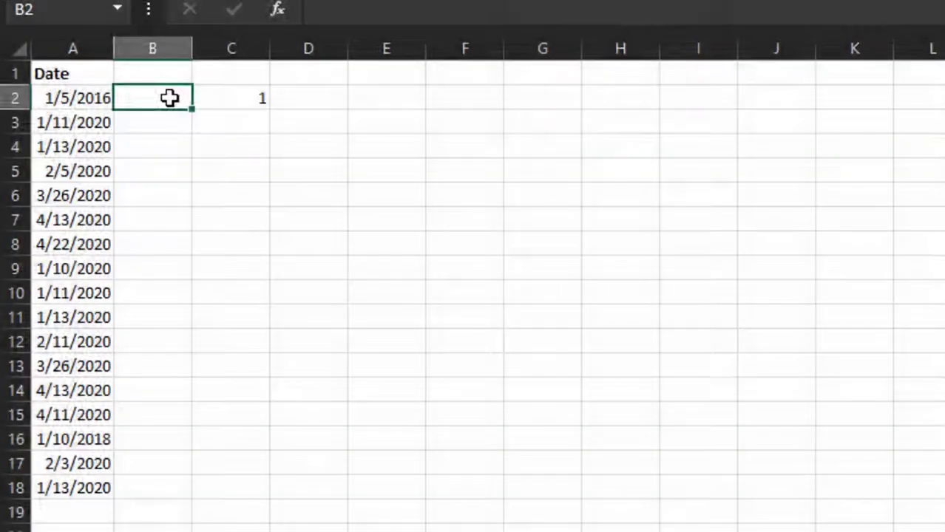
- Enter the formula =EOMONTH(A2,0) in B2
double_click(169, 98)
text(=)
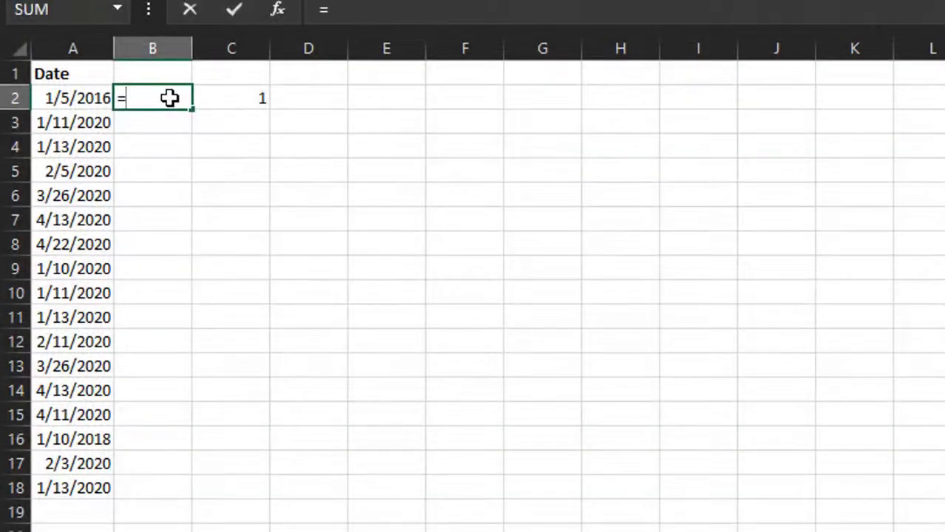
text(eo)
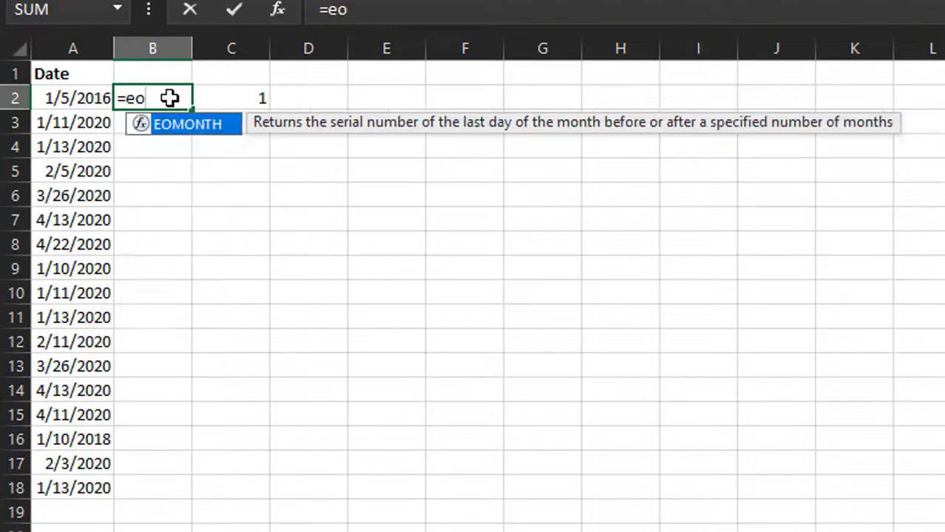
key(Tab)
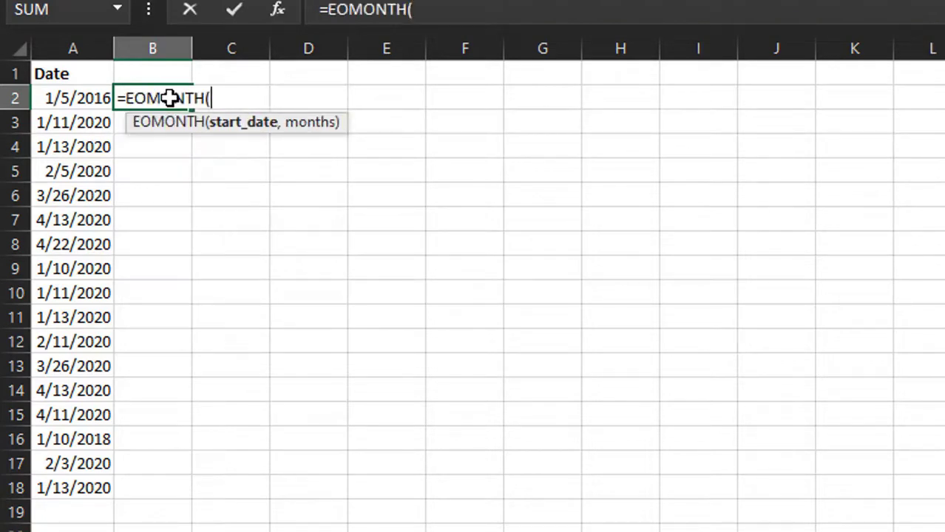
click(85, 99)
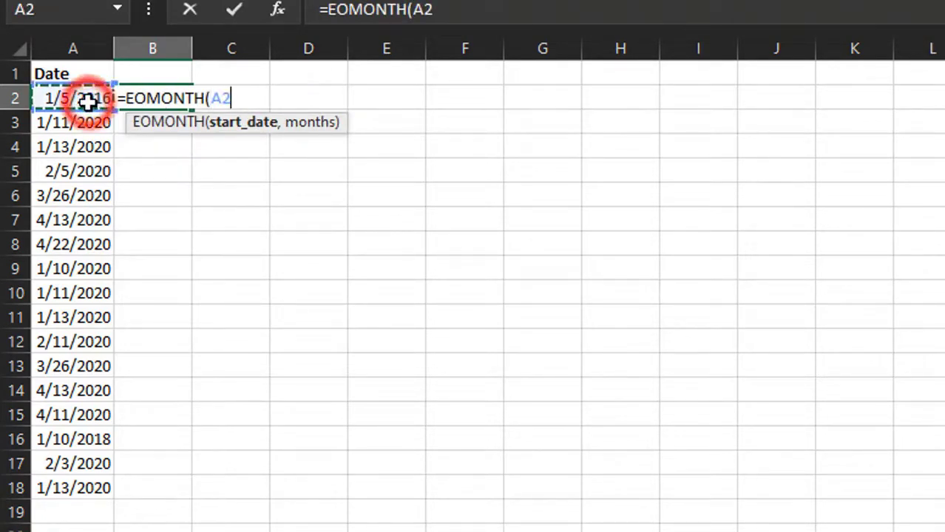
text(,)
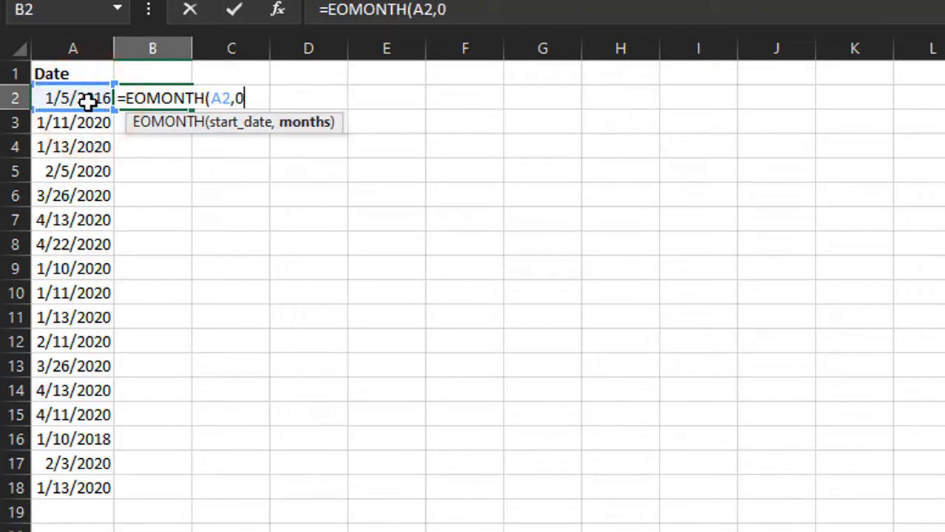
text(0))
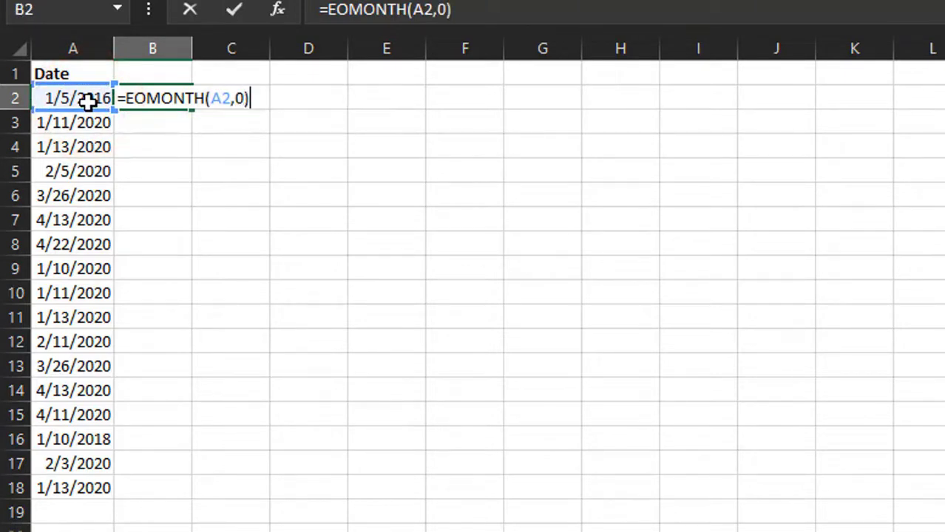
key(Return)
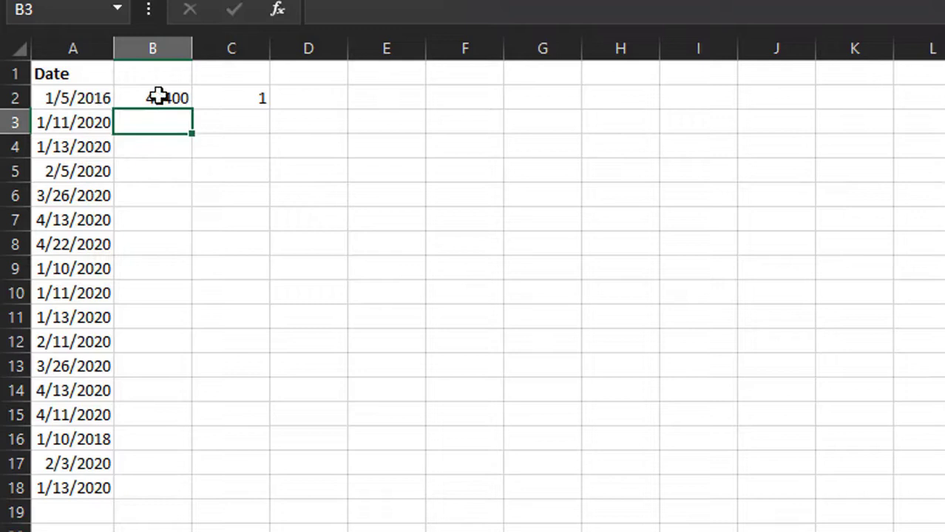
- Format B2 as Short Date and check its EOMONTH formula
click(161, 96)
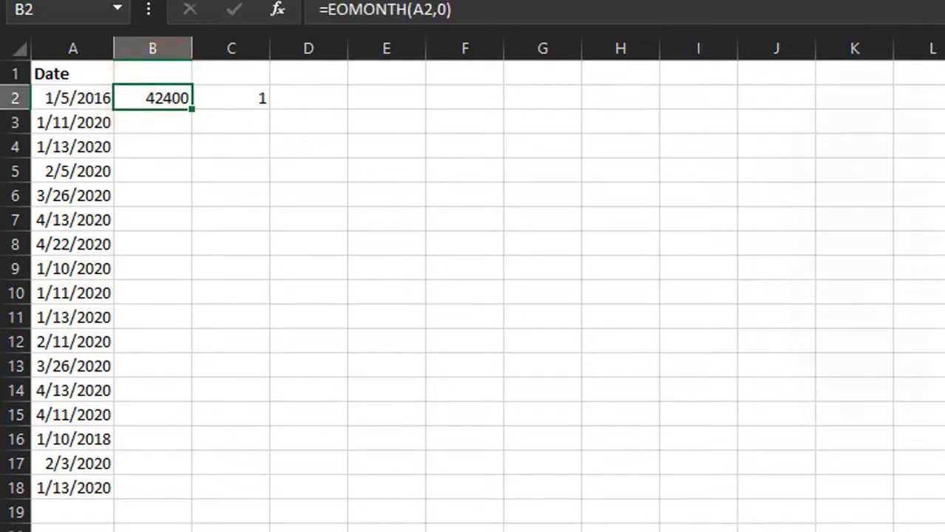
click(825, 3)
click(920, 151)
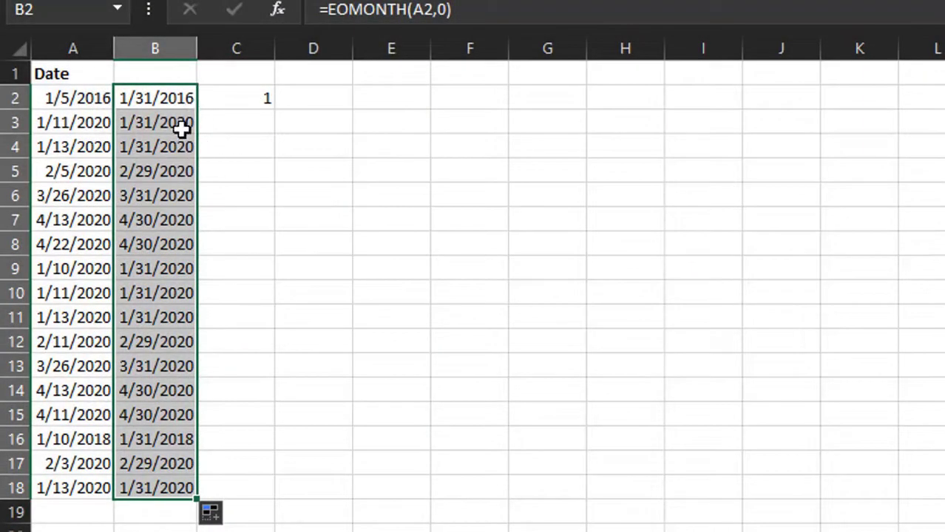
double_click(164, 98)
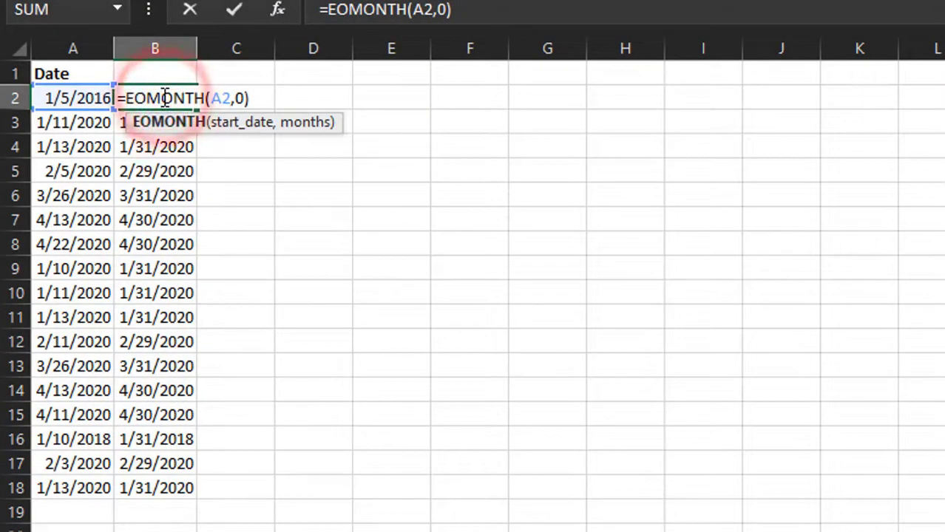
key(ctrl+Return)
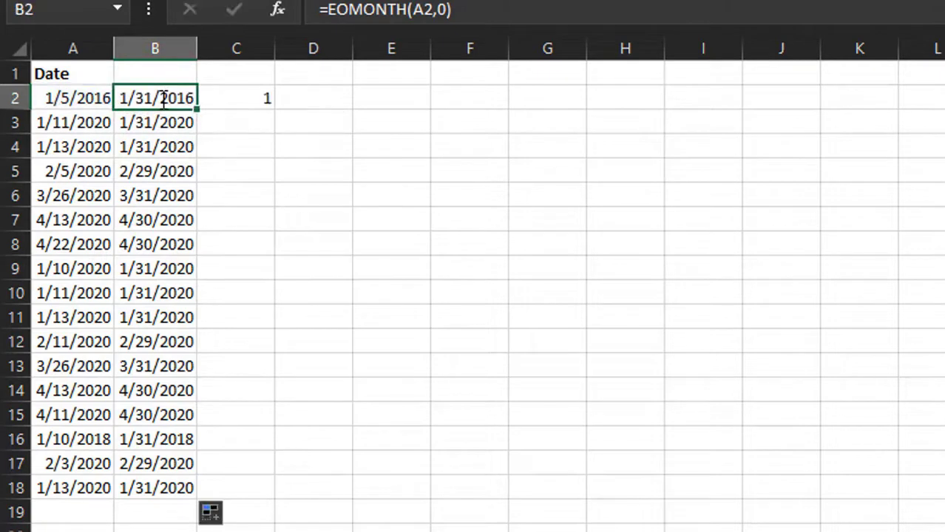
double_click(164, 99)
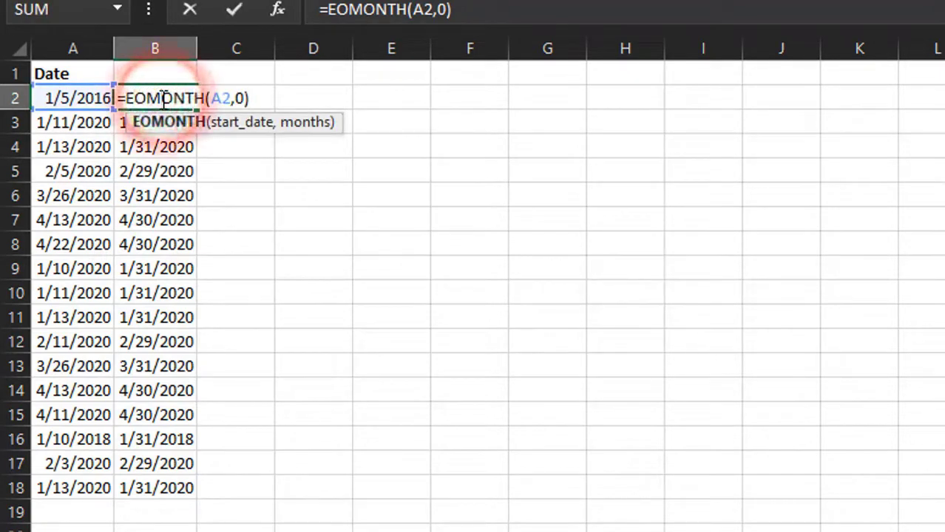
- Copy the value 1 from cell C2
key(ctrl+Return)
click(254, 93)
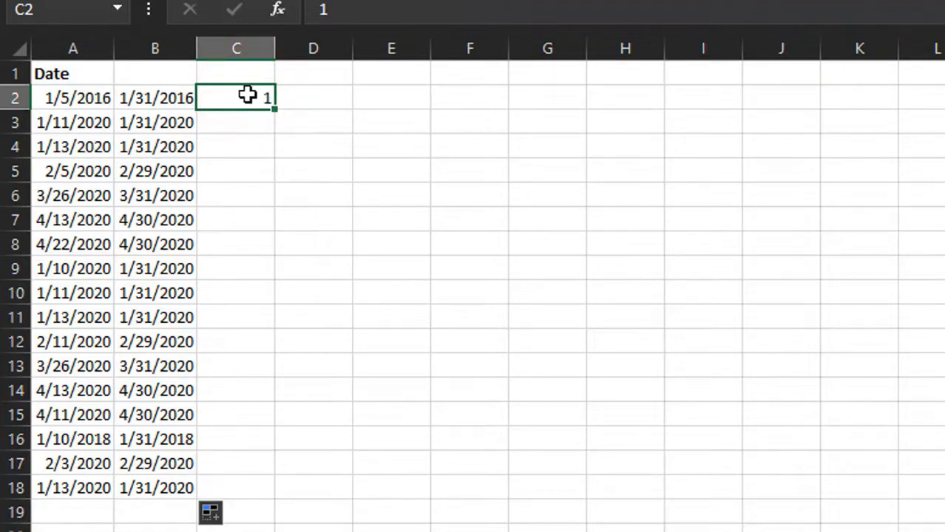
right_click(251, 94)
click(327, 31)
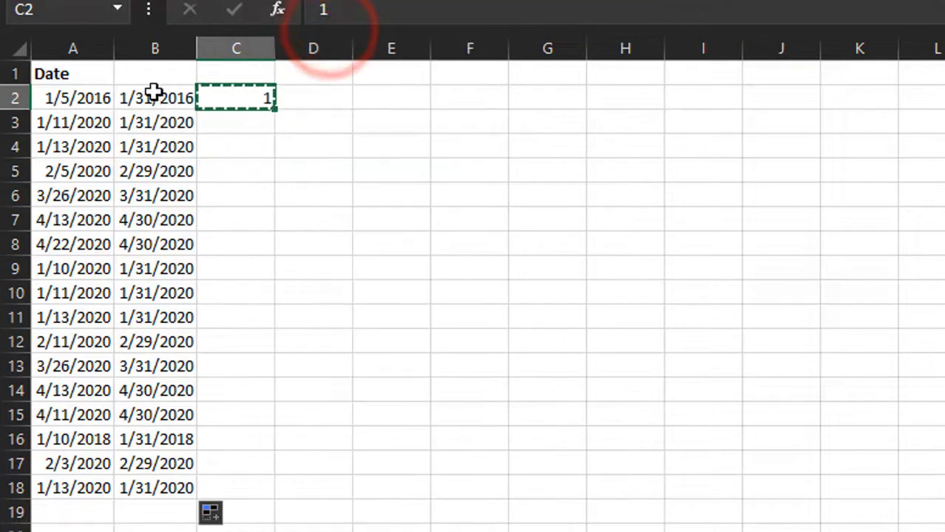
- Paste Special the 1 onto B2:B18 using Values and the Add operation
drag(154, 96, 162, 488)
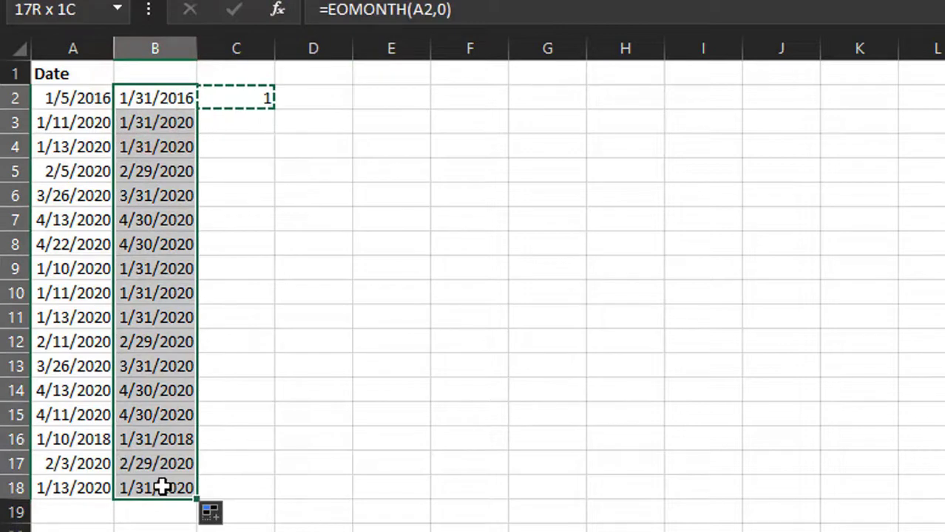
right_click(144, 429)
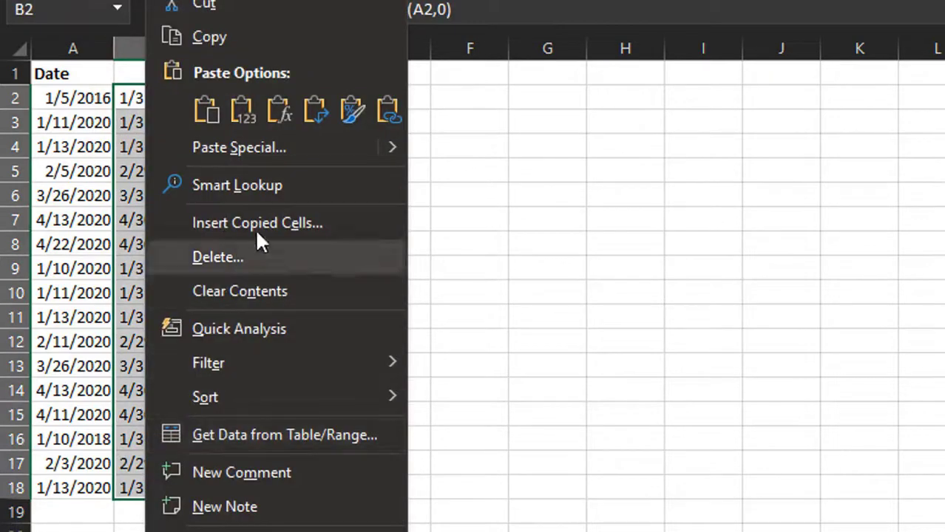
click(269, 154)
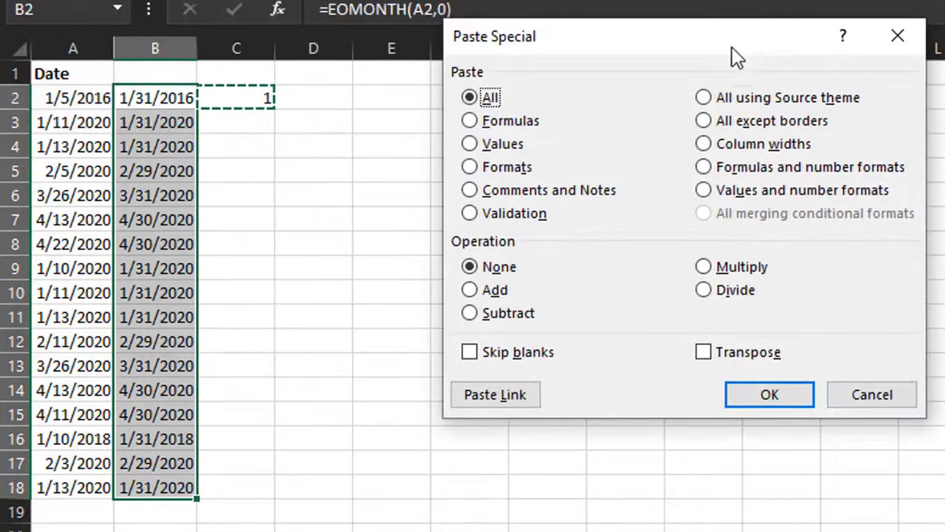
click(503, 144)
click(469, 290)
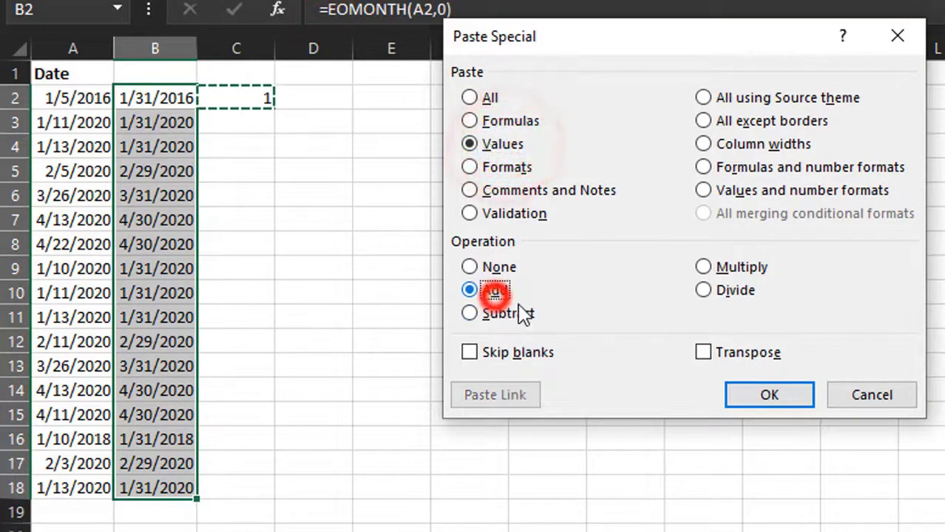
click(770, 396)
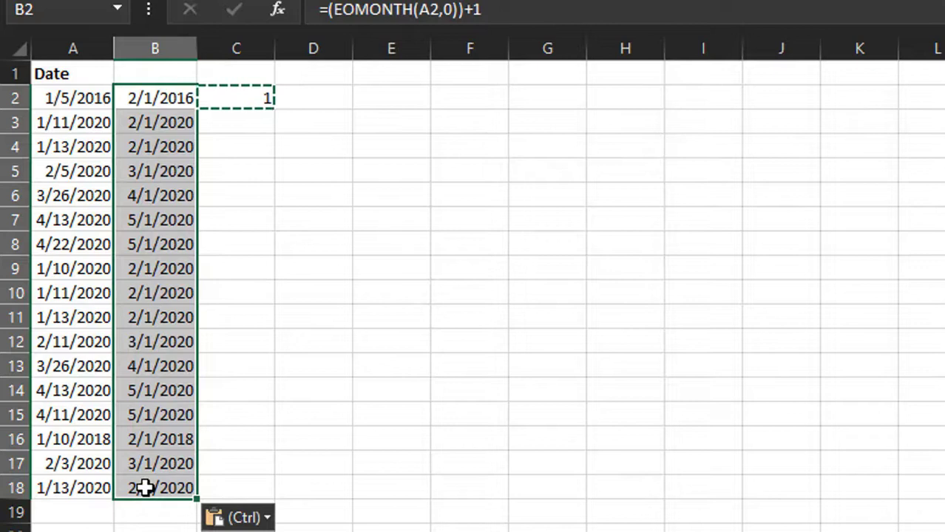
double_click(170, 98)
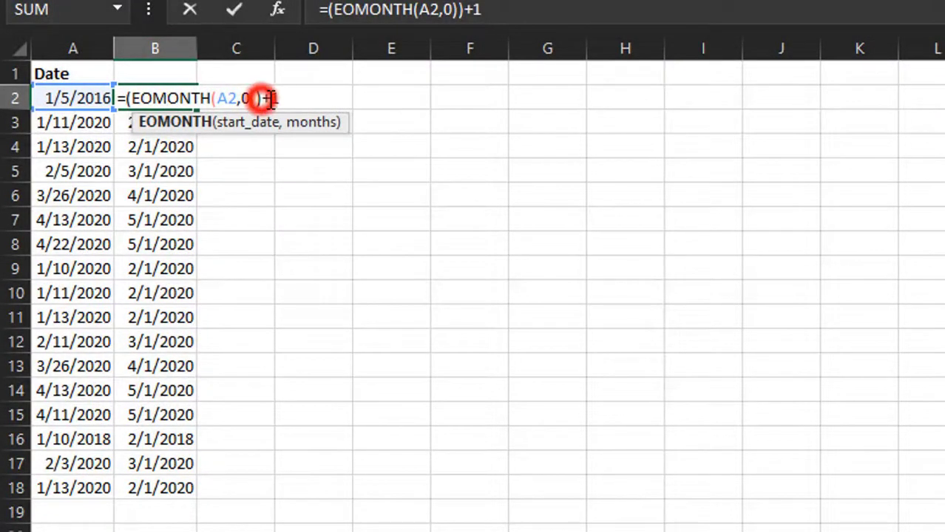
click(274, 98)
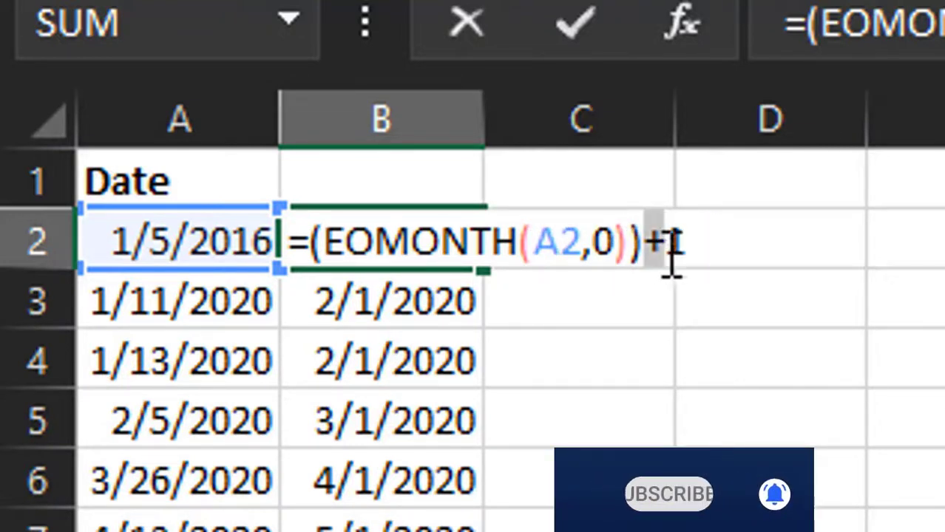
key(ctrl+Return)
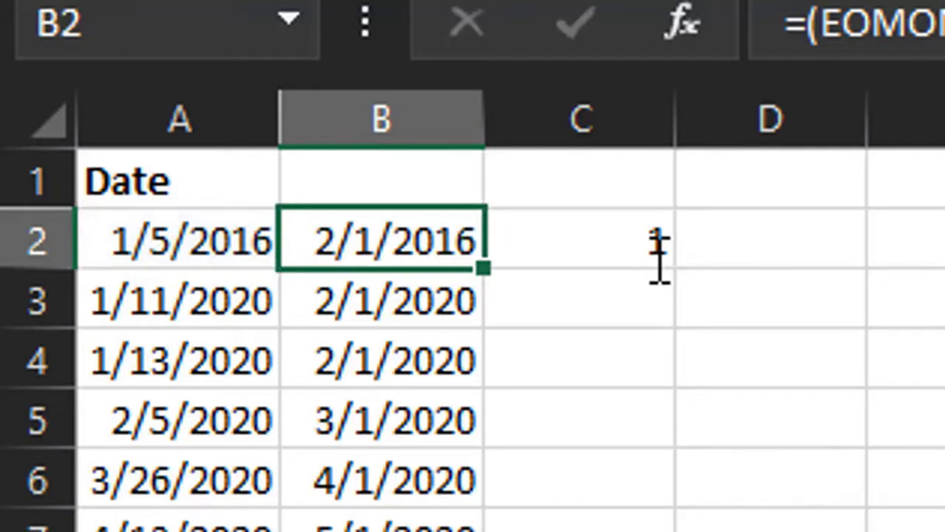
click(612, 325)
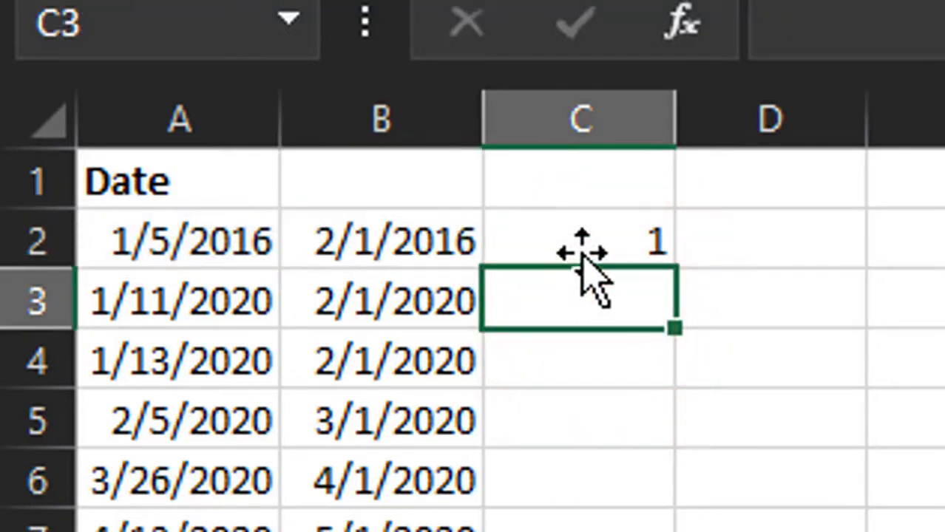
click(431, 257)
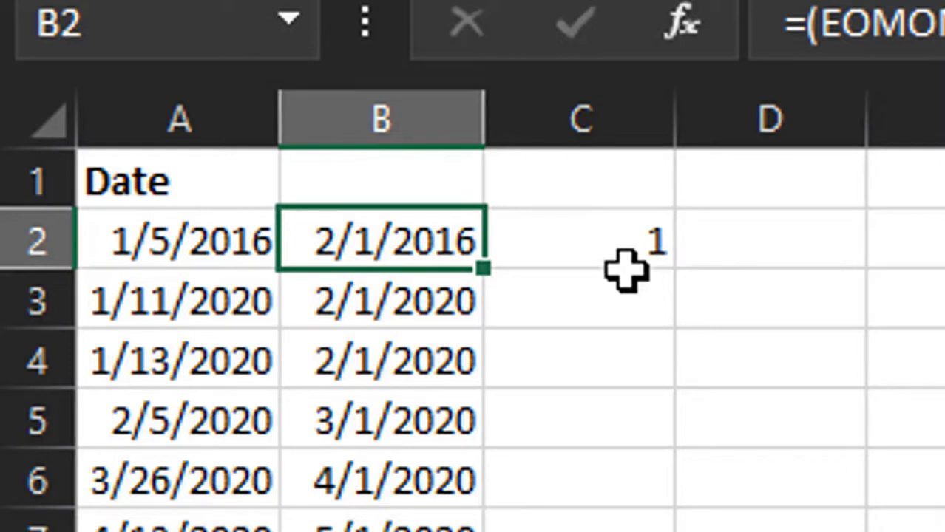
click(231, 255)
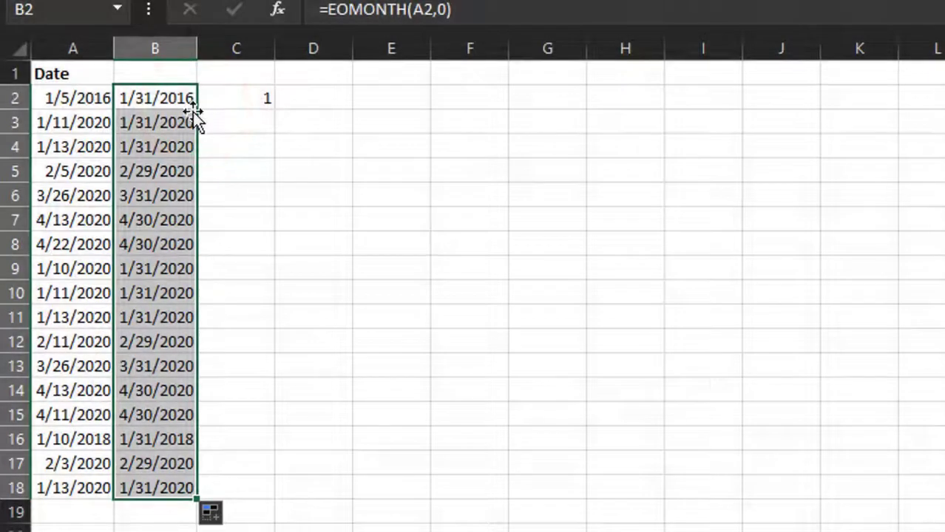
- Check that B2 again holds the original =EOMONTH(A2,0) formula
double_click(163, 96)
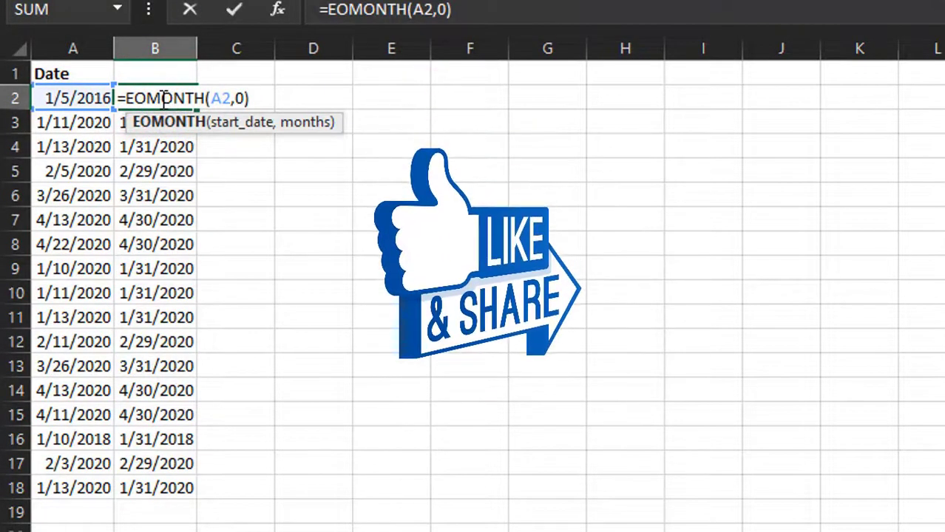
key(Escape)
double_click(164, 99)
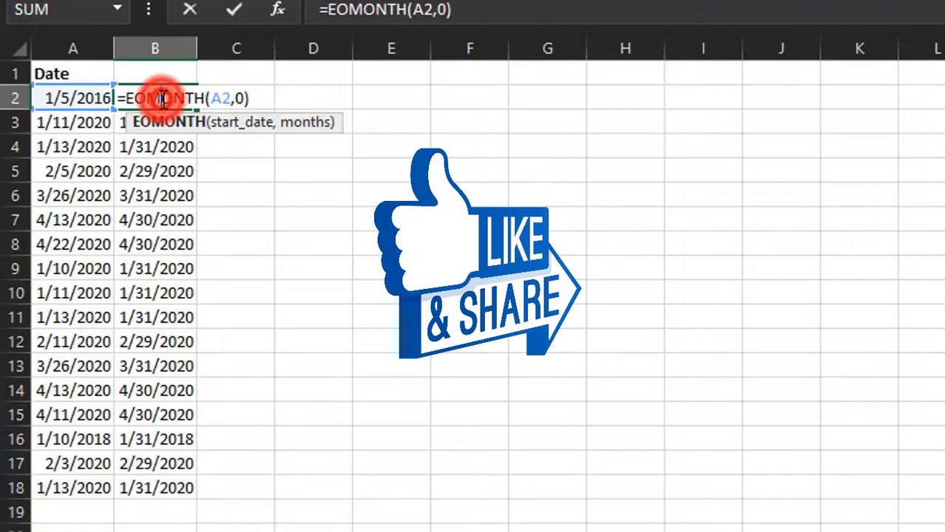
key(Escape)
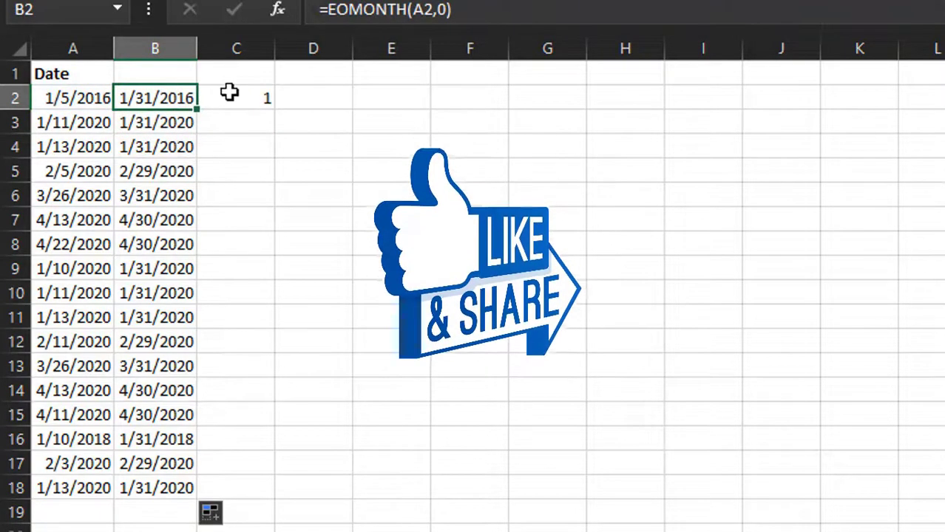
- Copy the 1 from C2 again and select the column B dates
click(254, 91)
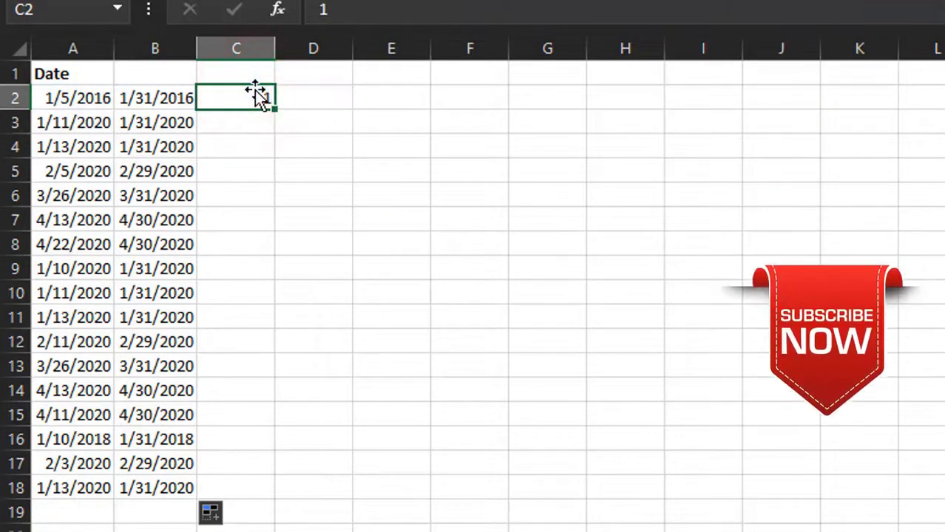
right_click(246, 94)
click(327, 35)
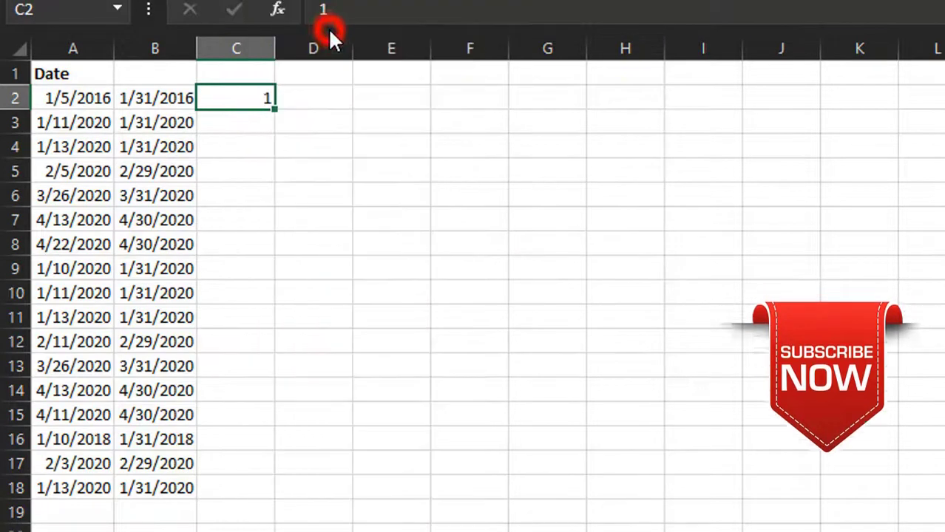
click(153, 94)
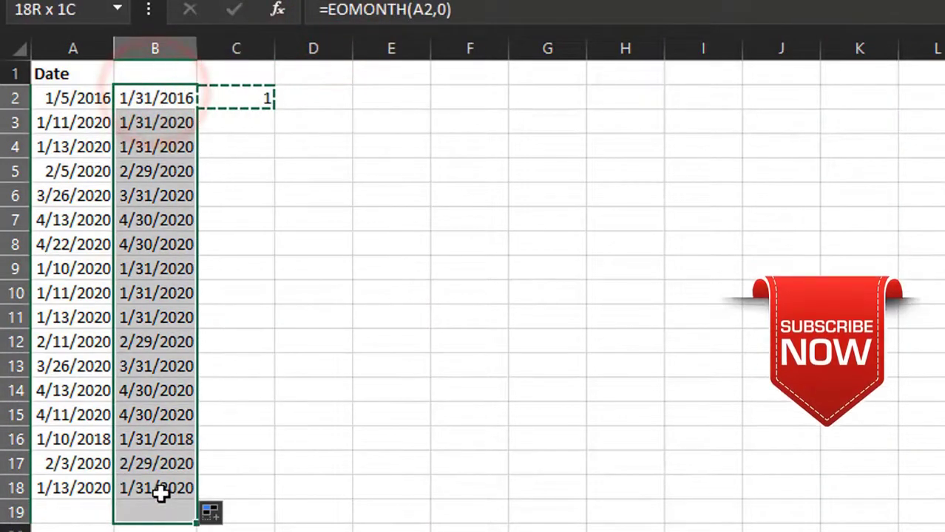